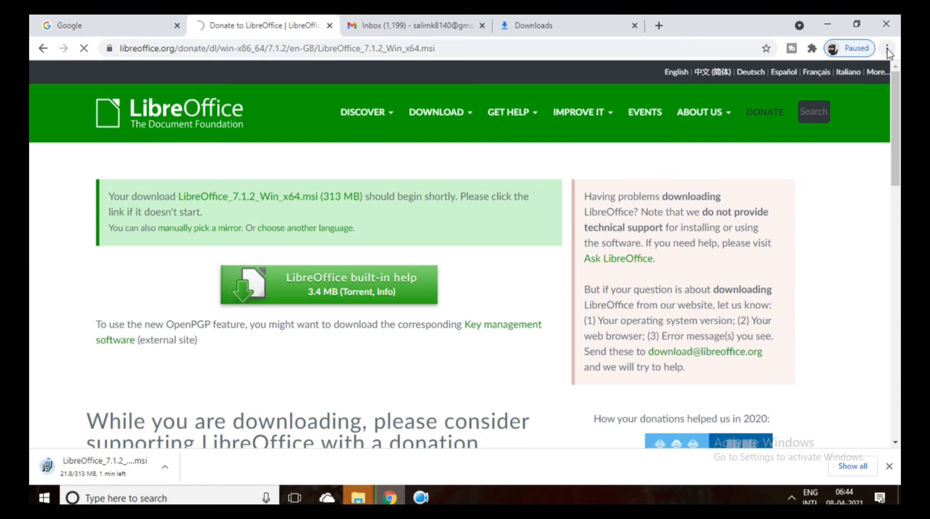
Open Chrome's main menu while LibreOffice_7.1.2_Win_x64.msi downloads.
{"action": "left_click", "coordinate": [887, 48]}
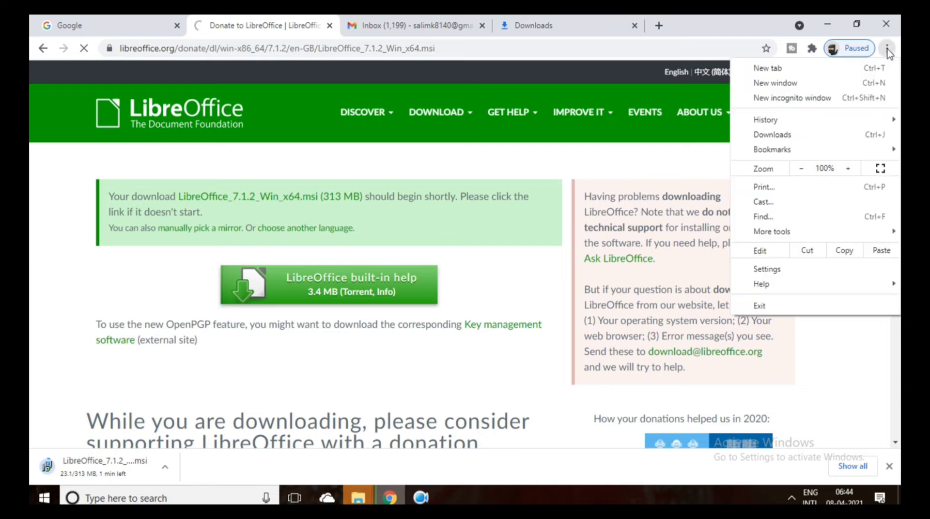
Run the downloaded LibreOffice_7.1.2_Win_x64.msi from Chrome's Downloads page.
{"action": "left_click", "coordinate": [772, 135]}
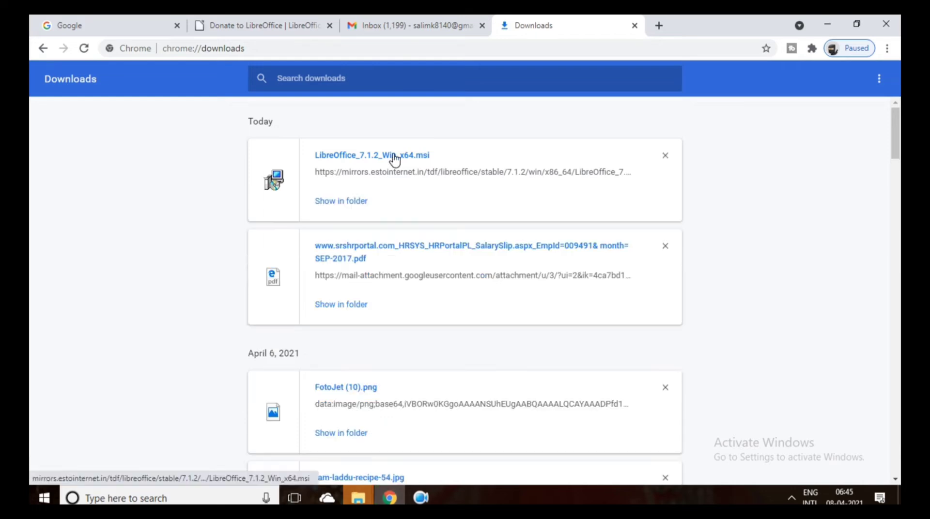
{"action": "double_click", "coordinate": [395, 158]}
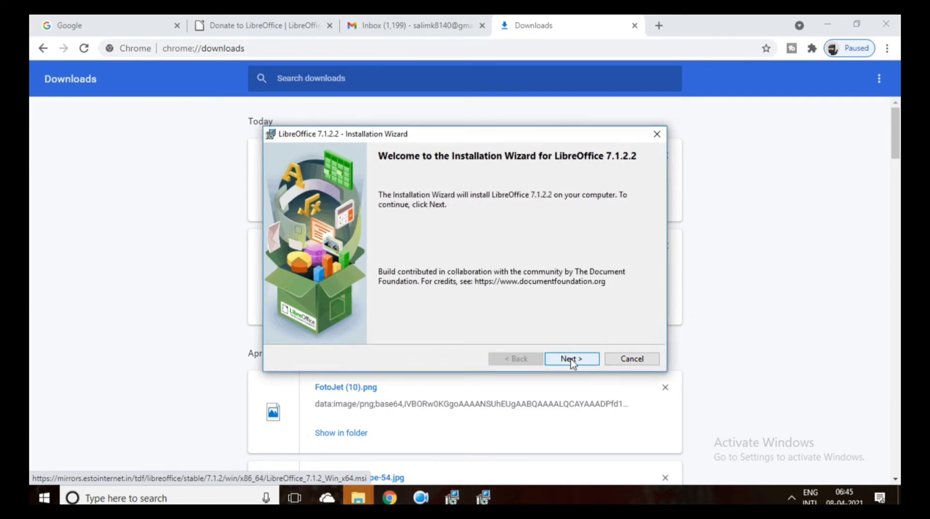
Install LibreOffice 7.1.2.2 with the Typical setup.
{"action": "left_click", "coordinate": [571, 360]}
{"action": "left_click", "coordinate": [571, 361]}
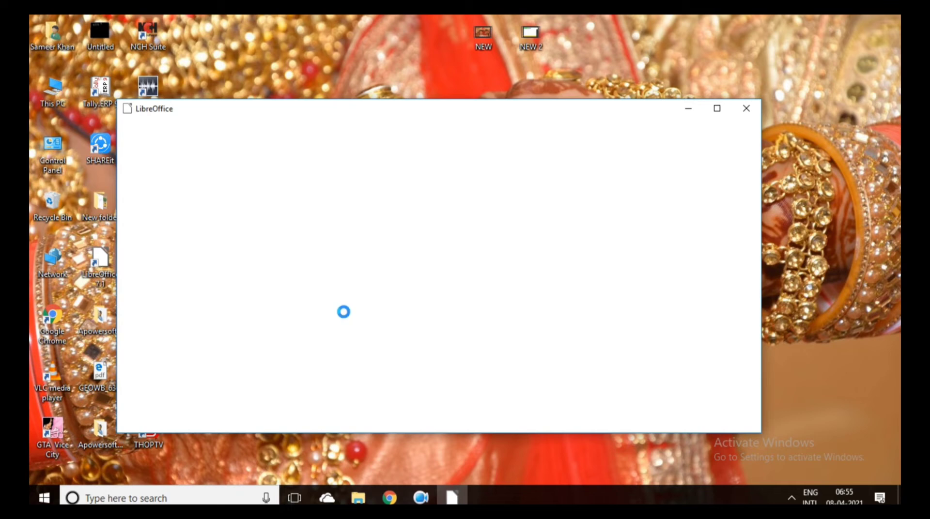
Bring the loaded LibreOffice Start Center window into focus.
{"action": "mouse_move", "coordinate": [417, 501]}
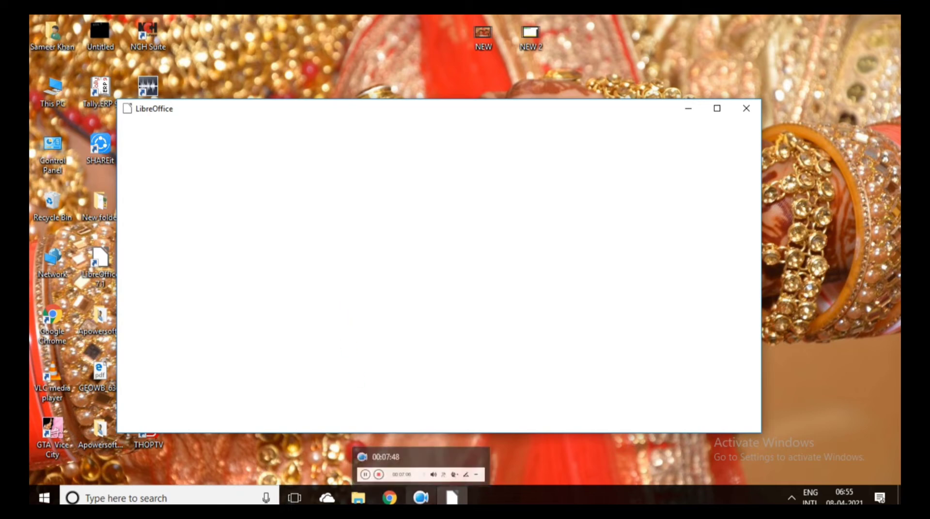
{"action": "left_click", "coordinate": [420, 498]}
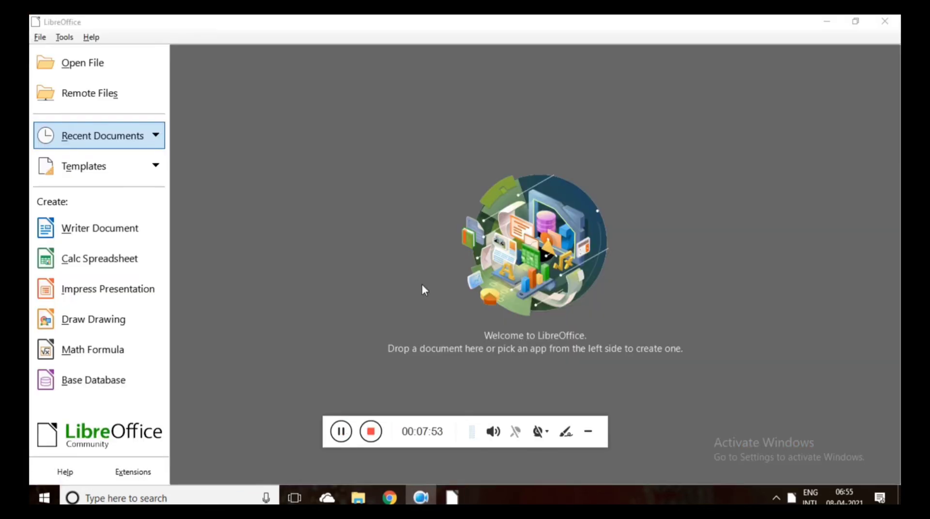
{"action": "left_click", "coordinate": [587, 433]}
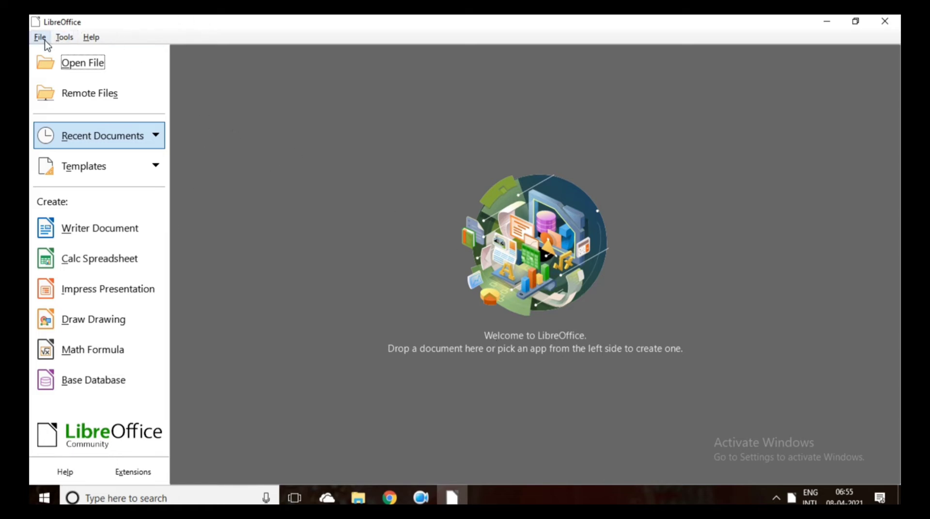
Open the SEP-2017 salary-slip PDF from the Start Center.
{"action": "left_click", "coordinate": [98, 69]}
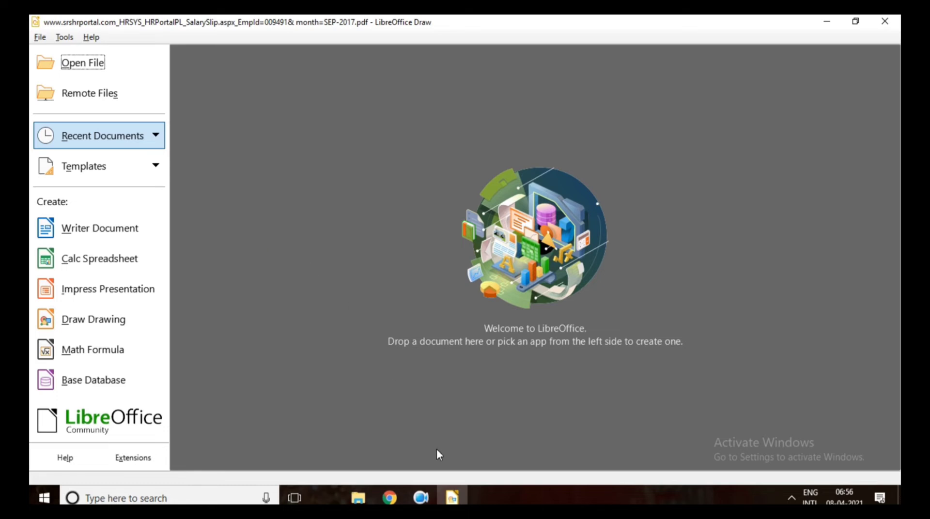
Dismiss the Tip of the Day, scroll through the slip, and return to the Select tool.
{"action": "mouse_move", "coordinate": [452, 497]}
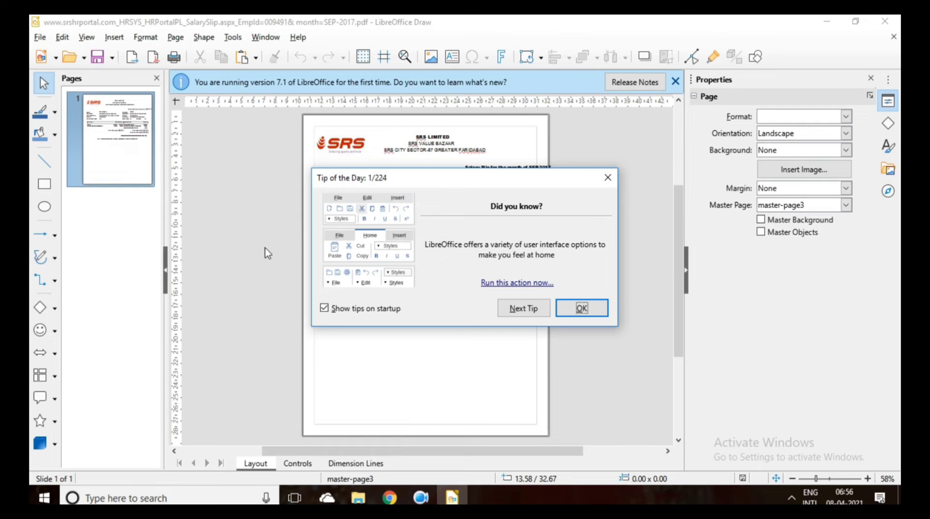
{"action": "left_click", "coordinate": [566, 304]}
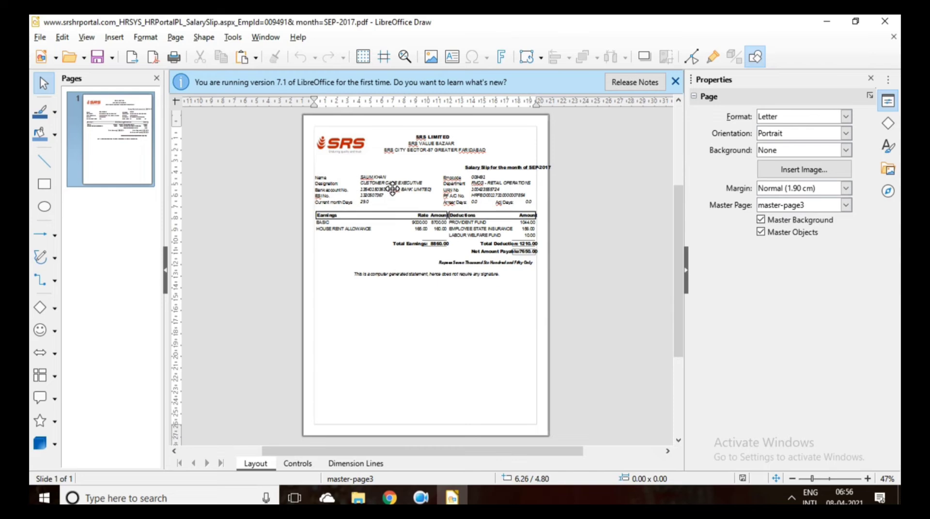
{"action": "left_click", "coordinate": [405, 57]}
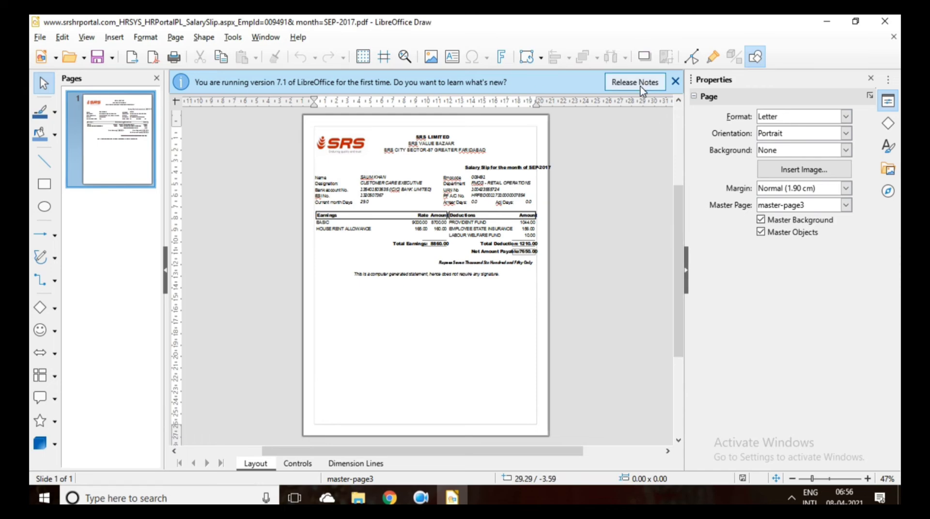
{"action": "right_click", "coordinate": [672, 257]}
{"action": "left_click", "coordinate": [671, 219]}
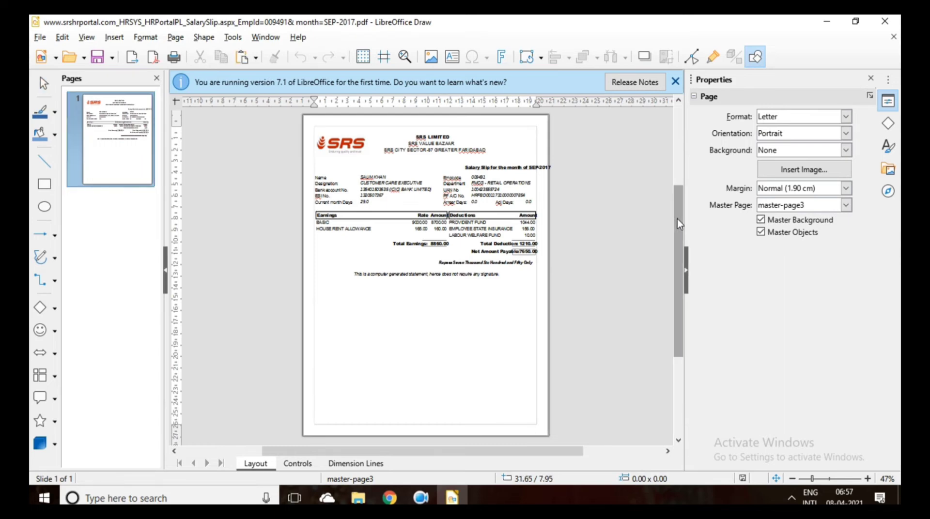
{"action": "mouse_move", "coordinate": [677, 219]}
{"action": "left_mouse_down"}
{"action": "mouse_move", "coordinate": [673, 176]}
{"action": "mouse_move", "coordinate": [679, 236]}
{"action": "left_mouse_up"}
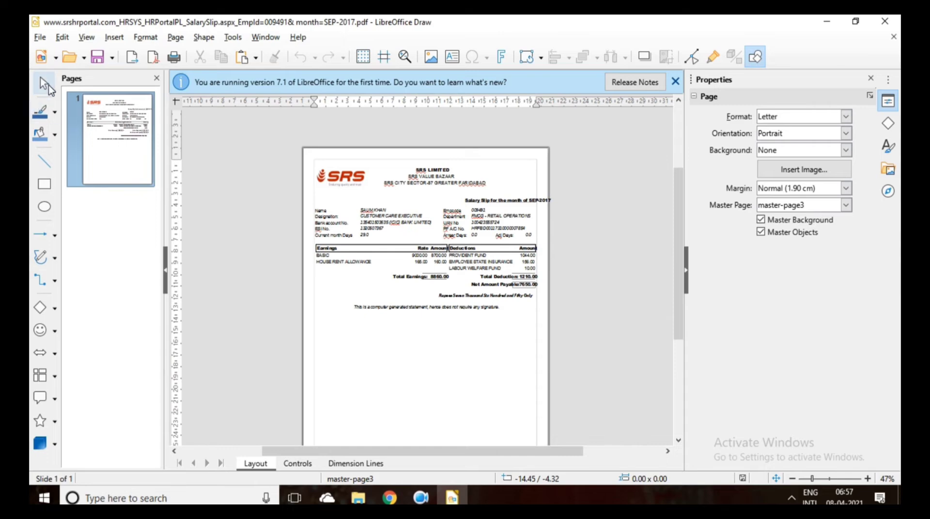
{"action": "left_click", "coordinate": [46, 85]}
Put the caret inside the employee name text frame, with the Styles sidebar shown.
{"action": "left_click", "coordinate": [383, 209]}
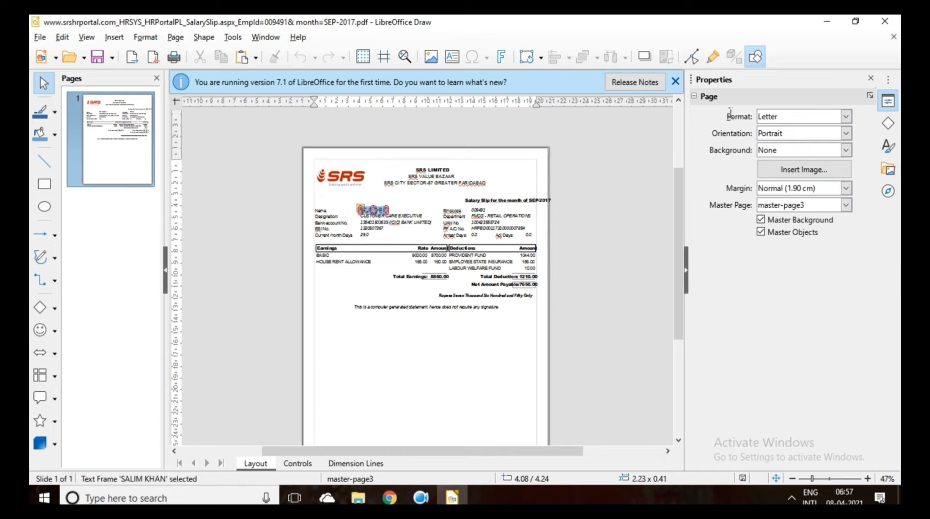
{"action": "left_click", "coordinate": [383, 209]}
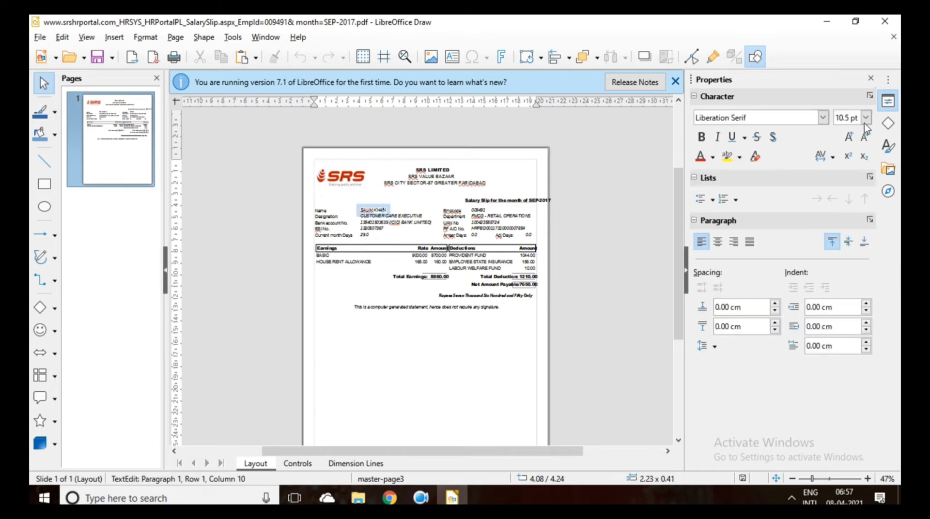
{"action": "left_click", "coordinate": [886, 148]}
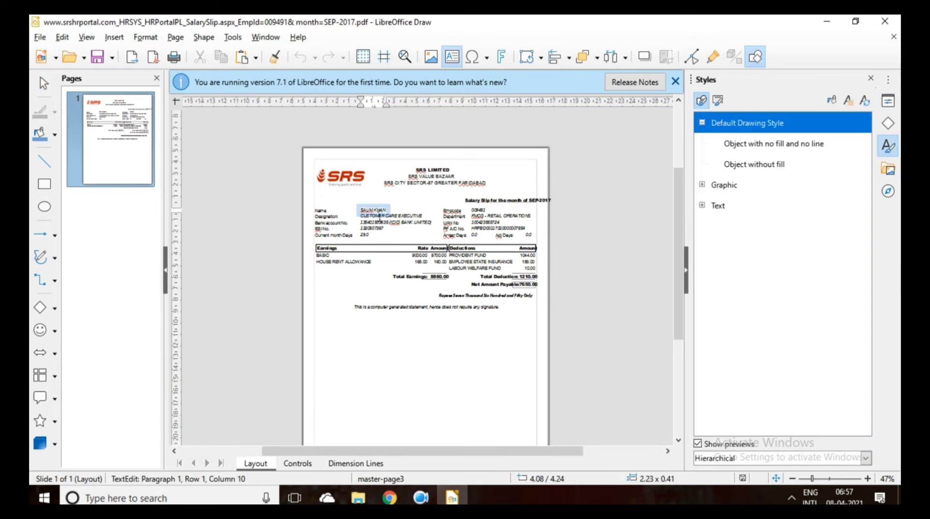
{"action": "left_click", "coordinate": [374, 210]}
Zoom the slip to 110% and scroll up to the header and Name field.
{"action": "left_click", "coordinate": [868, 479]}
{"action": "left_click", "coordinate": [867, 479]}
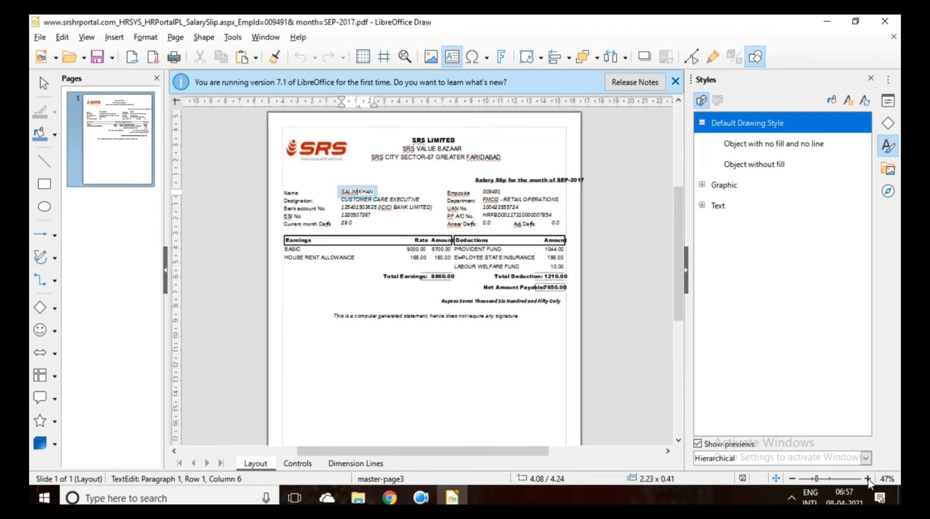
{"action": "left_click", "coordinate": [867, 479]}
{"action": "left_click", "coordinate": [868, 479]}
{"action": "left_click", "coordinate": [867, 479]}
{"action": "left_click", "coordinate": [867, 479]}
{"action": "left_click", "coordinate": [867, 478]}
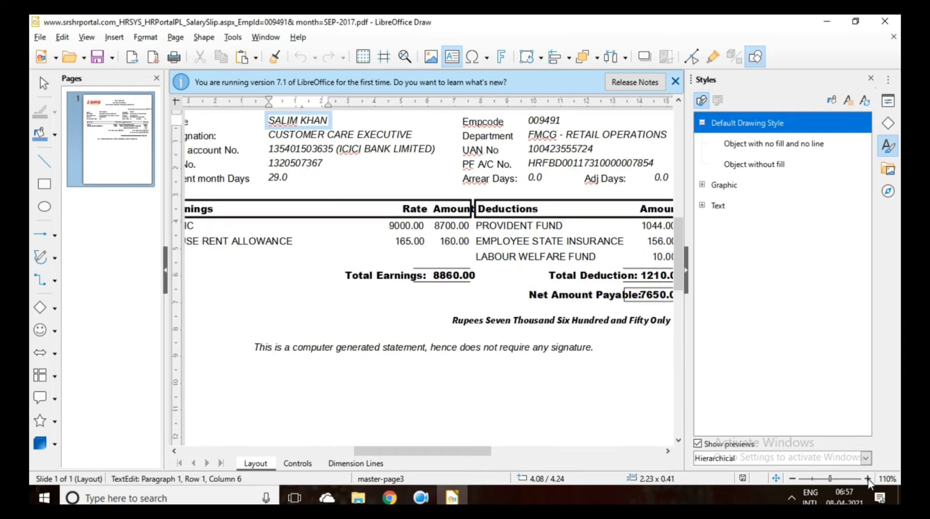
{"action": "scroll", "coordinate": [679, 259], "scroll_direction": "up", "scroll_amount": 1}
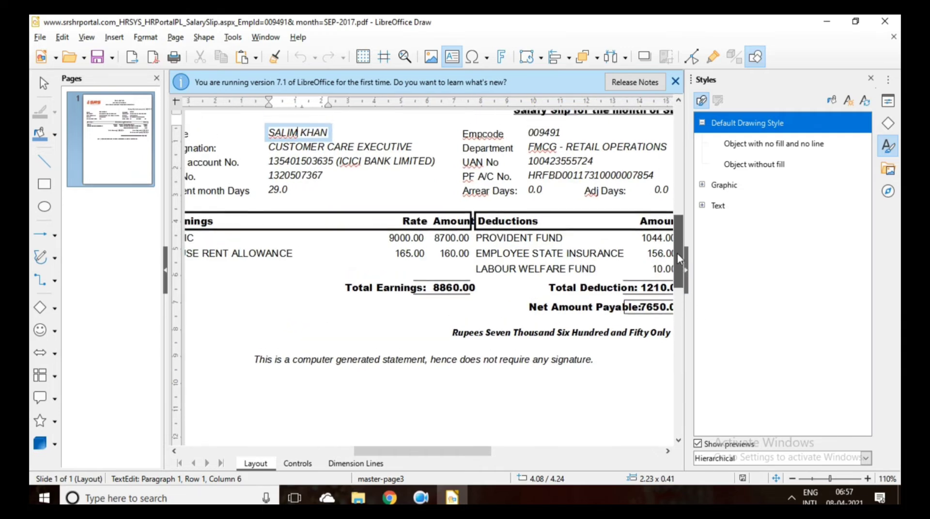
{"action": "scroll", "coordinate": [680, 259], "scroll_direction": "up", "scroll_amount": 5}
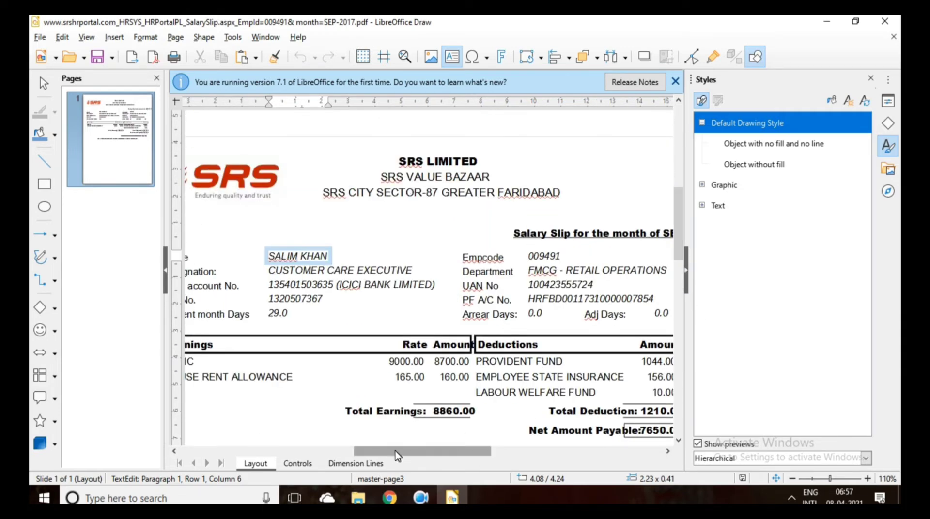
{"action": "left_click_drag", "start_coordinate": [397, 455], "coordinate": [382, 451]}
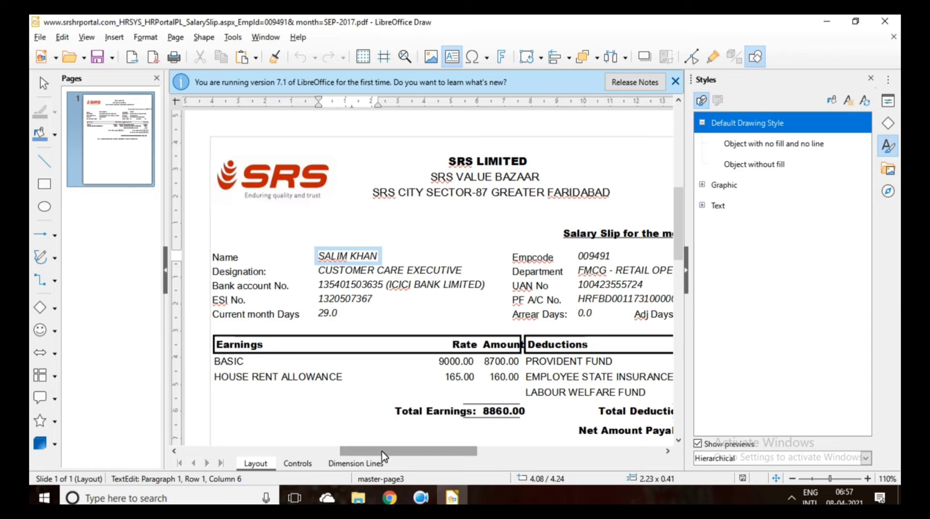
Replace the first name and surname in the Name field with the new employee's name.
{"action": "key", "text": "BackSpace"}
{"action": "key", "text": "BackSpace"}
{"action": "key", "text": "BackSpace"}
{"action": "key", "text": "BackSpace"}
{"action": "key", "text": "BackSpace"}
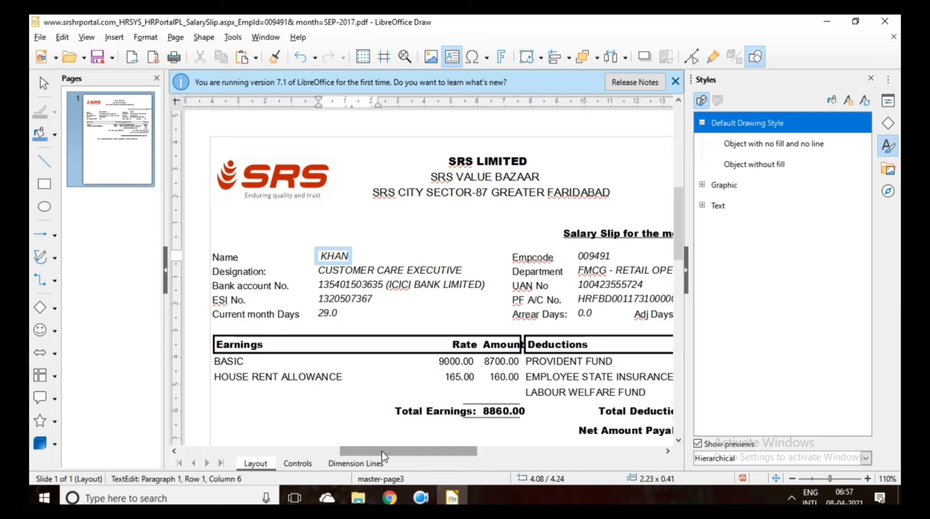
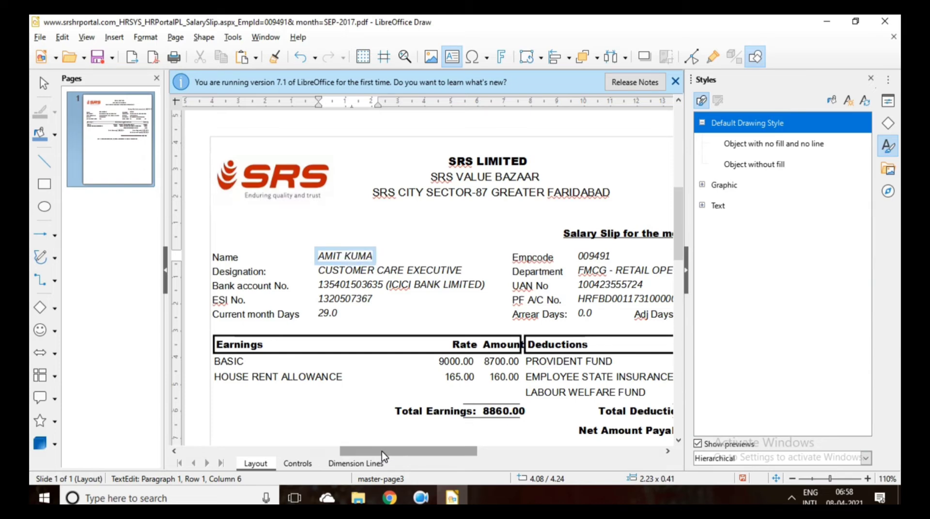
{"action": "left_click", "coordinate": [391, 271]}
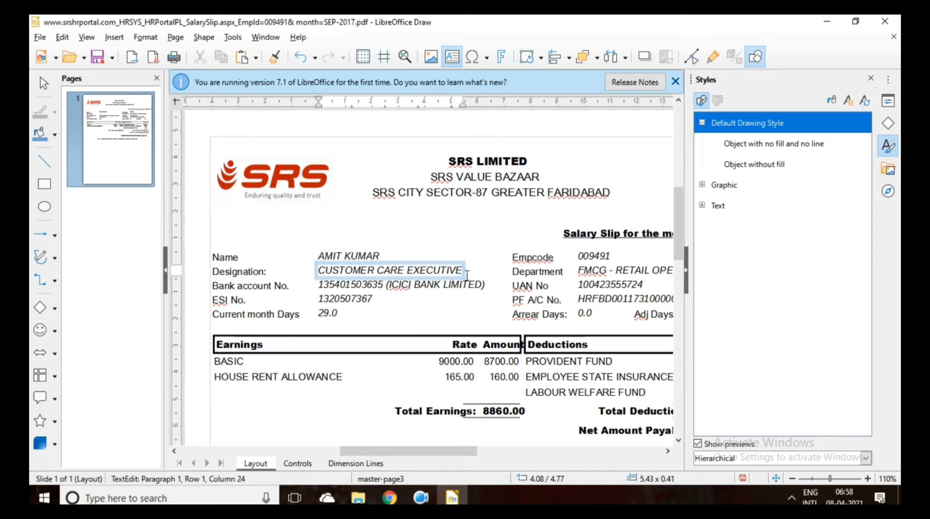
Clear the Designation text and type DUPTY ENGINEER.
{"action": "key", "text": "BackSpace"}
{"action": "key", "text": "BackSpace"}
{"action": "key", "text": "BackSpace"}
{"action": "key", "text": "BackSpace"}
{"action": "key", "text": "BackSpace"}
{"action": "key", "text": "BackSpace"}
{"action": "key", "text": "BackSpace"}
{"action": "key", "text": "BackSpace"}
{"action": "key", "text": "BackSpace"}
{"action": "key", "text": "BackSpace"}
{"action": "key", "text": "BackSpace"}
{"action": "key", "text": "BackSpace"}
{"action": "key", "text": "BackSpace"}
{"action": "key", "text": "BackSpace"}
{"action": "key", "text": "BackSpace"}
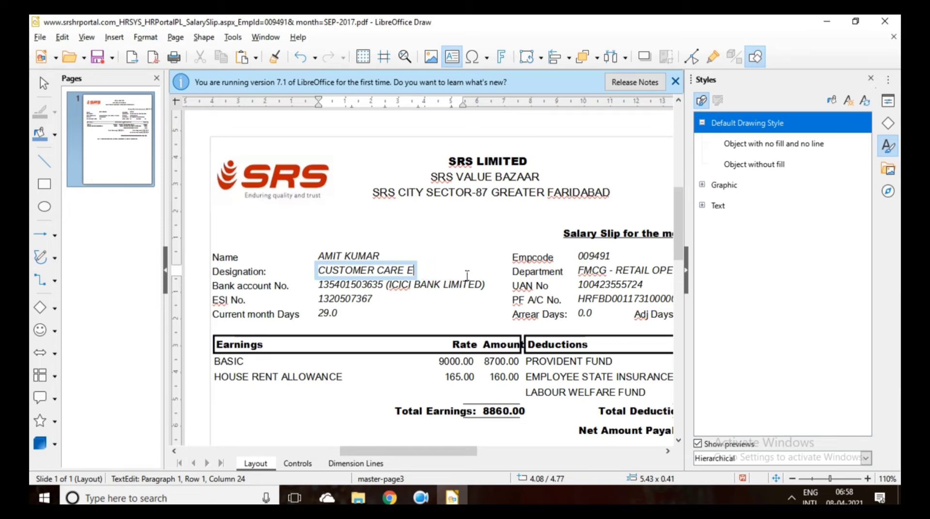
{"action": "key", "text": "BackSpace"}
{"action": "key", "text": "BackSpace"}
{"action": "key", "text": "BackSpace"}
{"action": "key", "text": "BackSpace"}
{"action": "key", "text": "BackSpace"}
{"action": "key", "text": "BackSpace"}
{"action": "key", "text": "BackSpace"}
{"action": "key", "text": "BackSpace"}
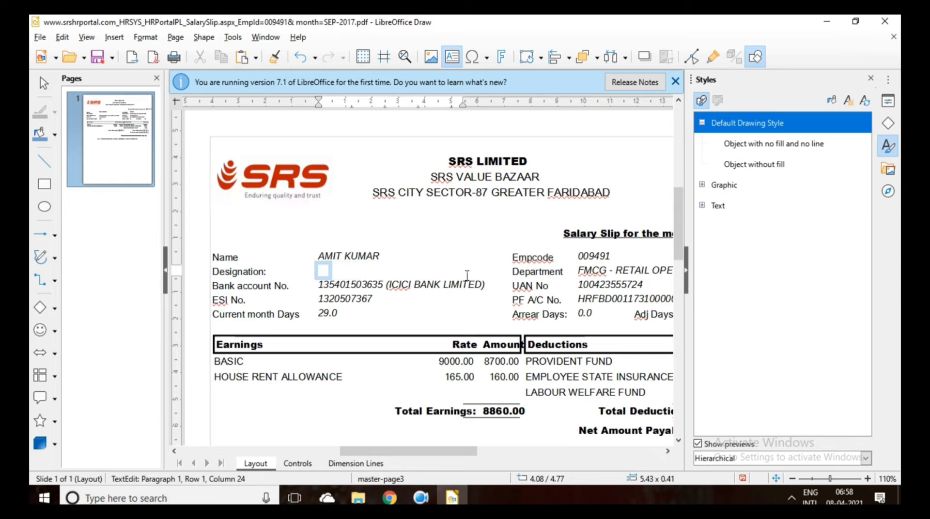
{"action": "type", "text": "DUPTY"}
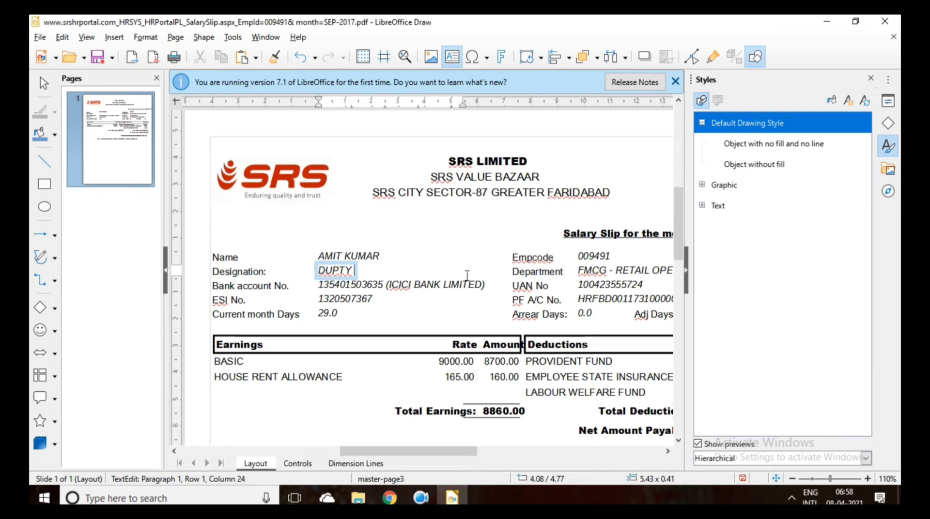
{"action": "type", "text": "ENGI"}
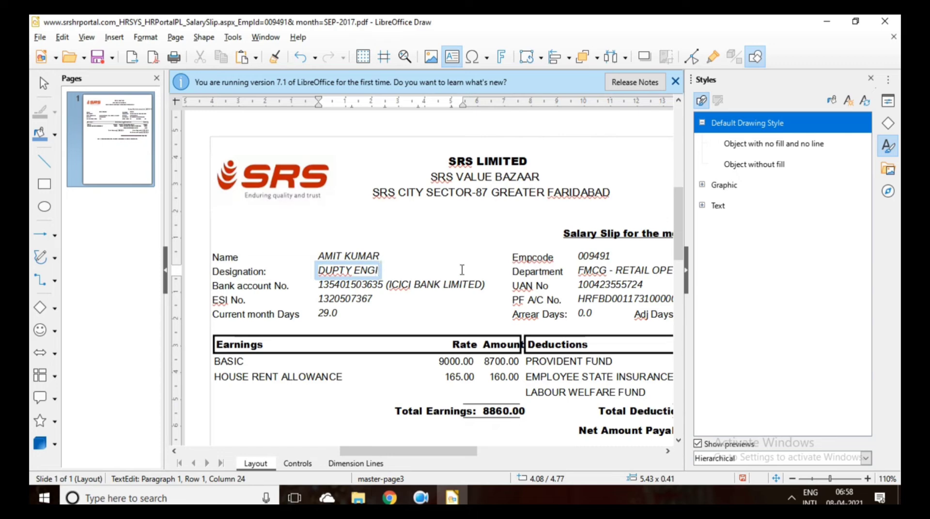
{"action": "type", "text": "NEER"}
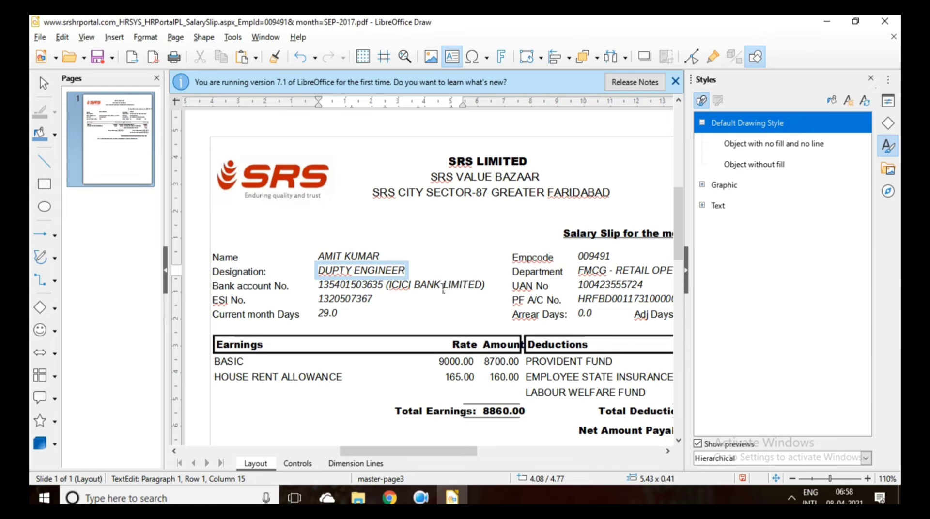
Mark the spelling flag on DUPTY in the Designation line as Ignore All.
{"action": "left_click", "coordinate": [377, 304]}
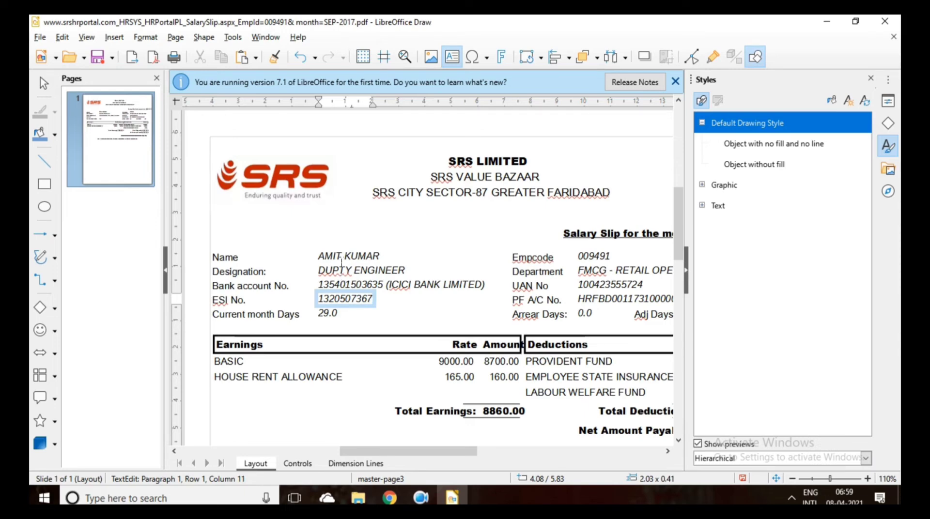
{"action": "left_click", "coordinate": [338, 273]}
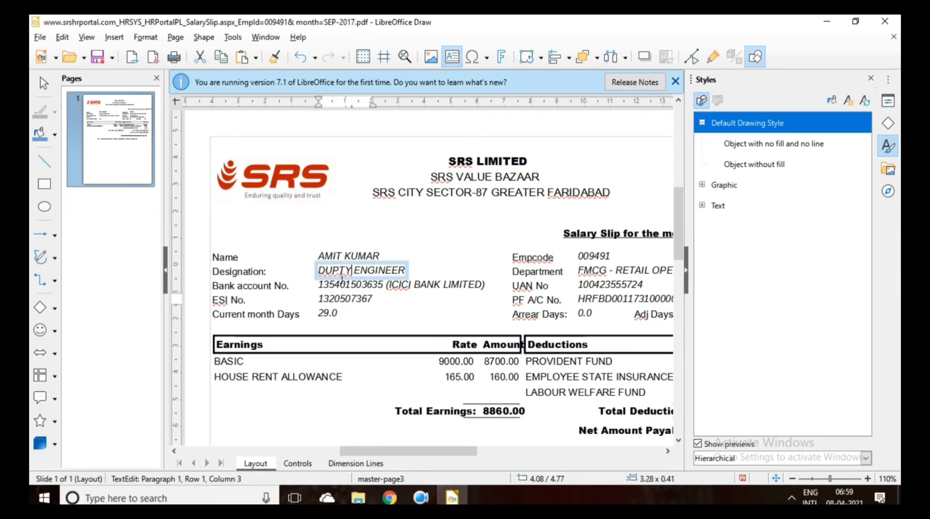
{"action": "double_click", "coordinate": [336, 272]}
{"action": "type", "text": "DURTY"}
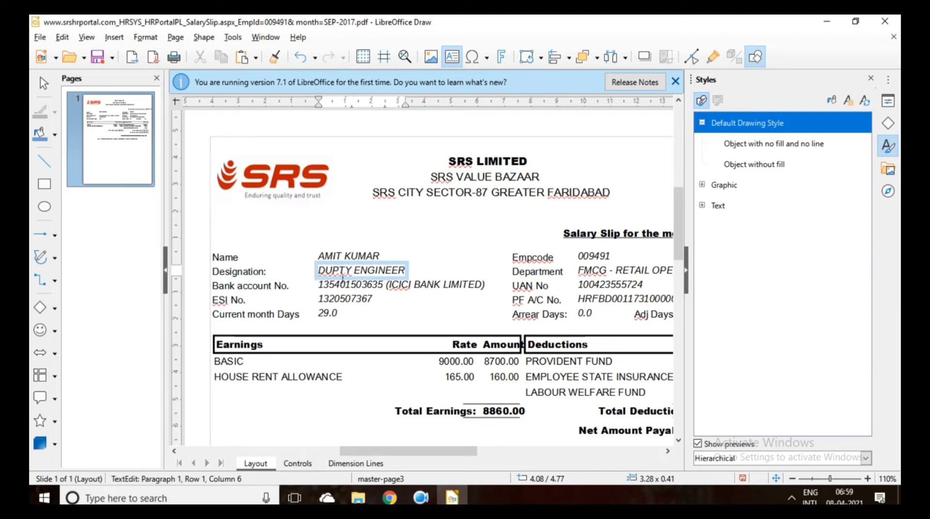
{"action": "right_click", "coordinate": [337, 274]}
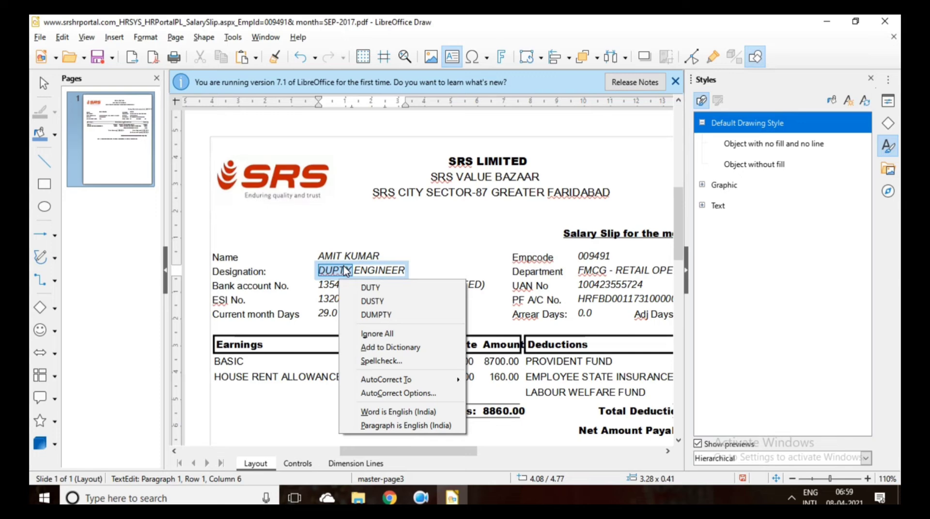
{"action": "left_click", "coordinate": [390, 333]}
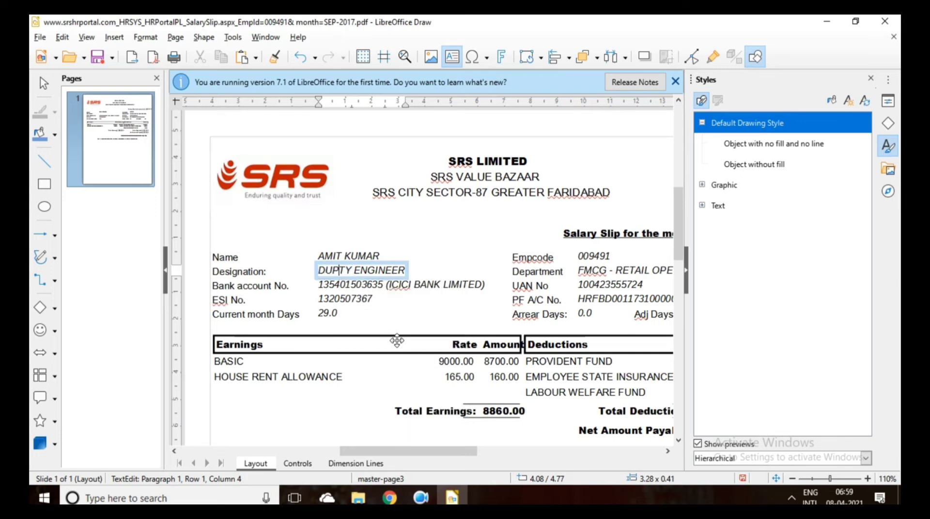
Place the caret at the end of the ESI No. value.
{"action": "left_click", "coordinate": [365, 302]}
{"action": "left_click", "coordinate": [371, 304]}
{"action": "left_click", "coordinate": [377, 304]}
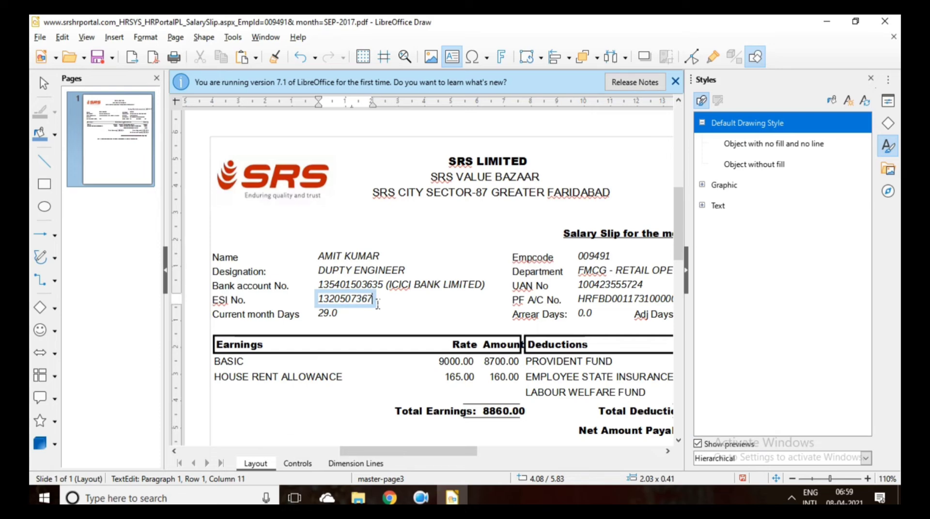
{"action": "key", "text": "BackSpace"}
{"action": "key", "text": "BackSpace"}
{"action": "key", "text": "BackSpace"}
{"action": "key", "text": "BackSpace"}
{"action": "key", "text": "BackSpace"}
{"action": "key", "text": "BackSpace"}
{"action": "key", "text": "BackSpace"}
{"action": "key", "text": "BackSpace"}
{"action": "key", "text": "BackSpace"}
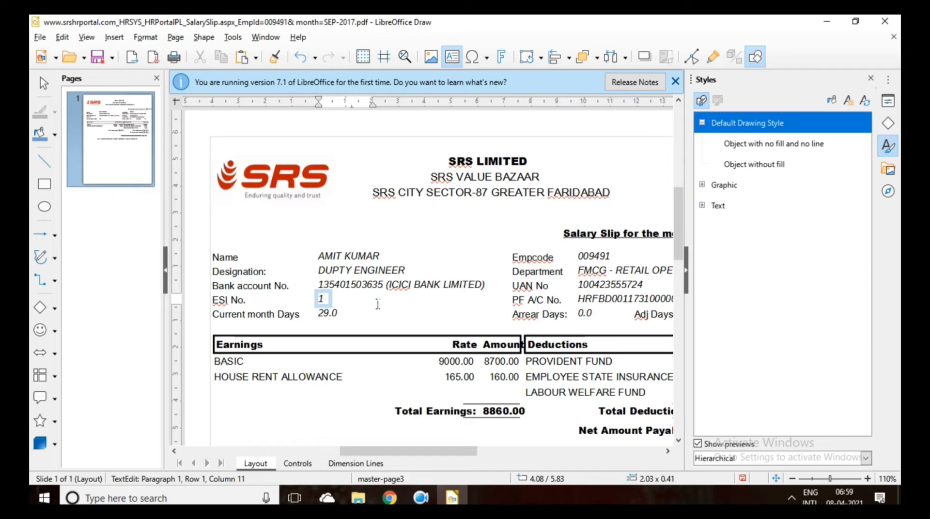
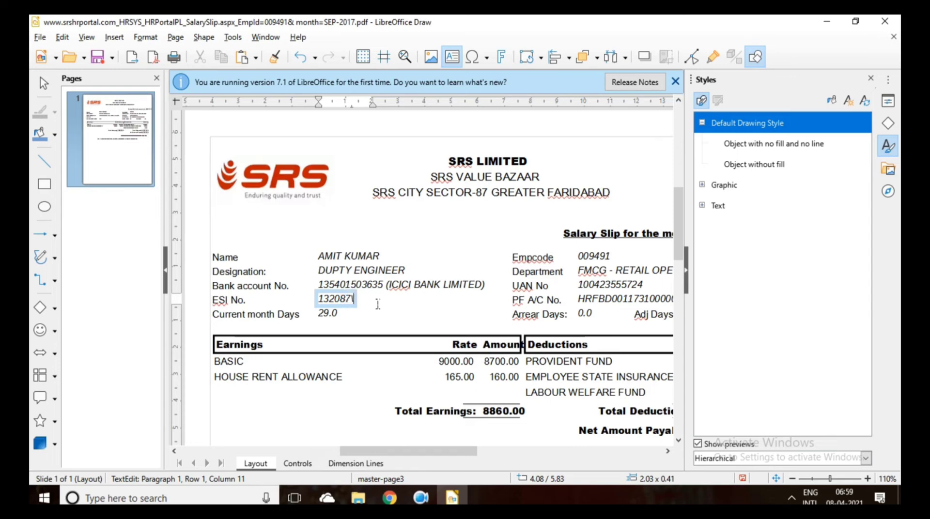
Change the Current month Days value from 29.0 to 31.0.
{"action": "left_click", "coordinate": [334, 317]}
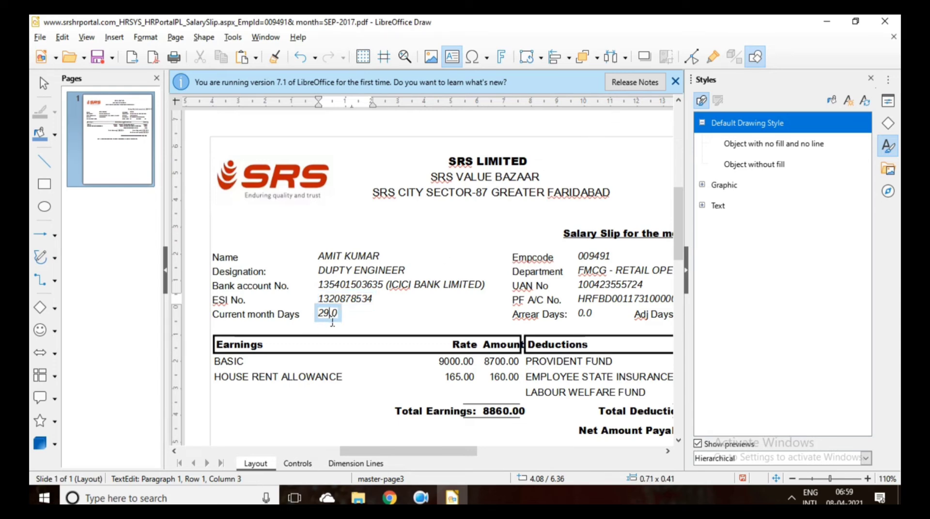
{"action": "key", "text": "BackSpace"}
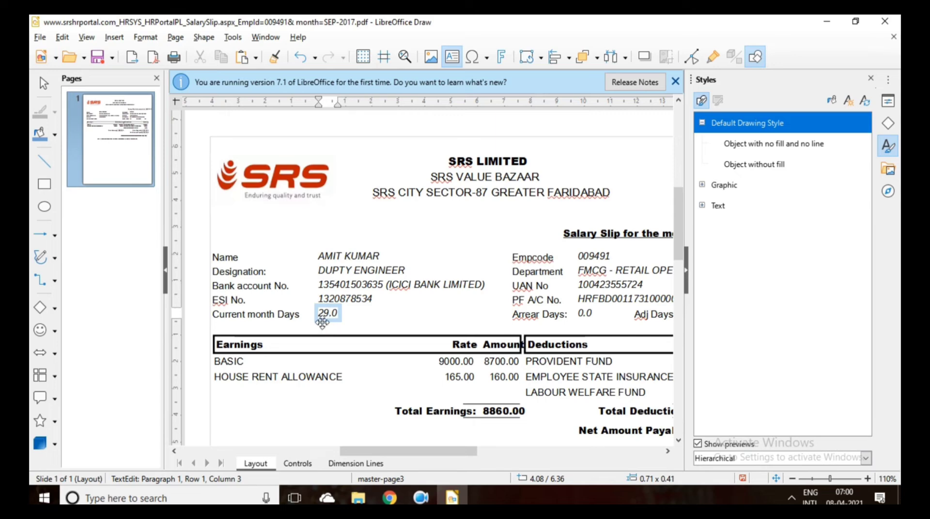
{"action": "key", "text": "BackSpace"}
{"action": "type", "text": "31"}
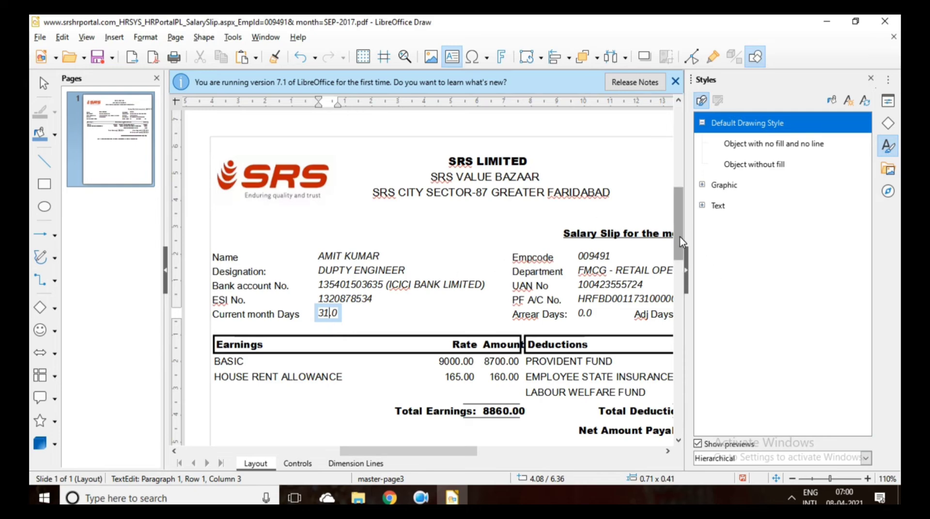
{"action": "scroll", "coordinate": [680, 242], "scroll_direction": "down", "scroll_amount": 3}
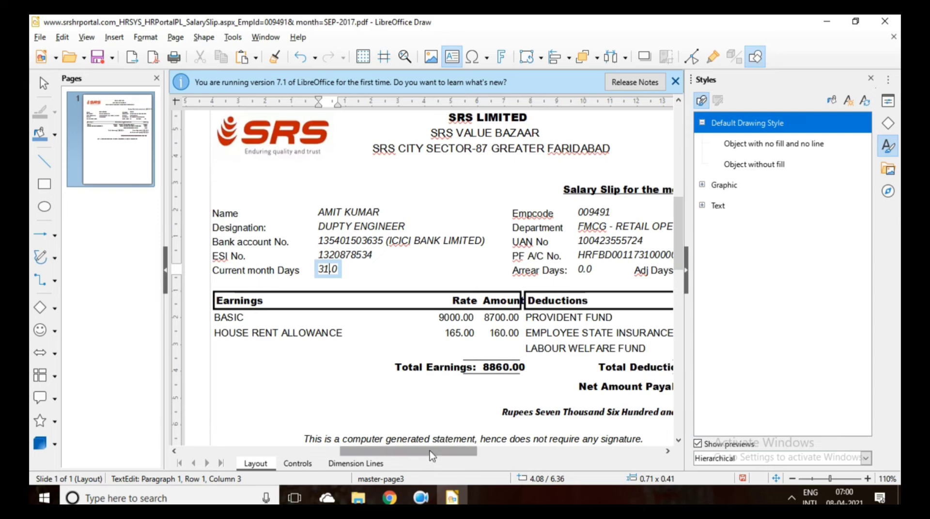
{"action": "left_click_drag", "start_coordinate": [429, 450], "coordinate": [470, 457]}
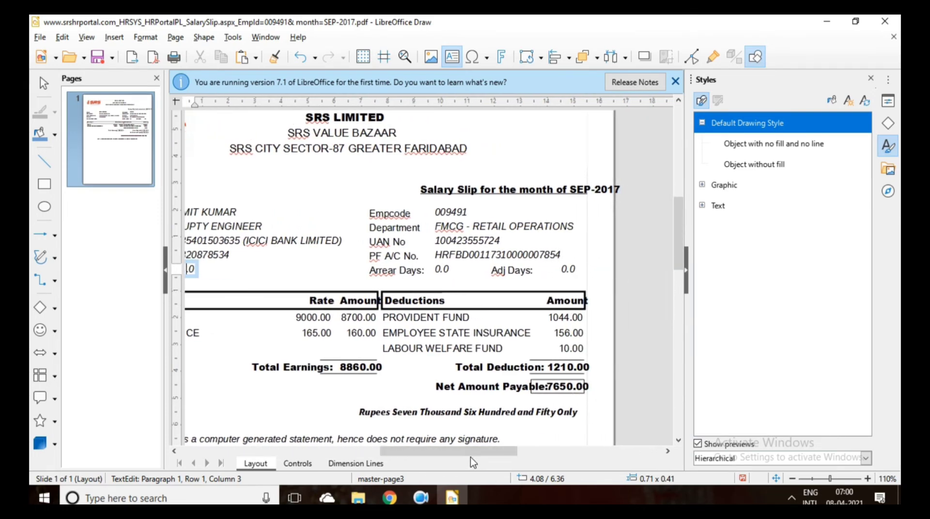
Change the heading's month from SEP-2017 to JAN 21.
{"action": "left_click", "coordinate": [491, 189]}
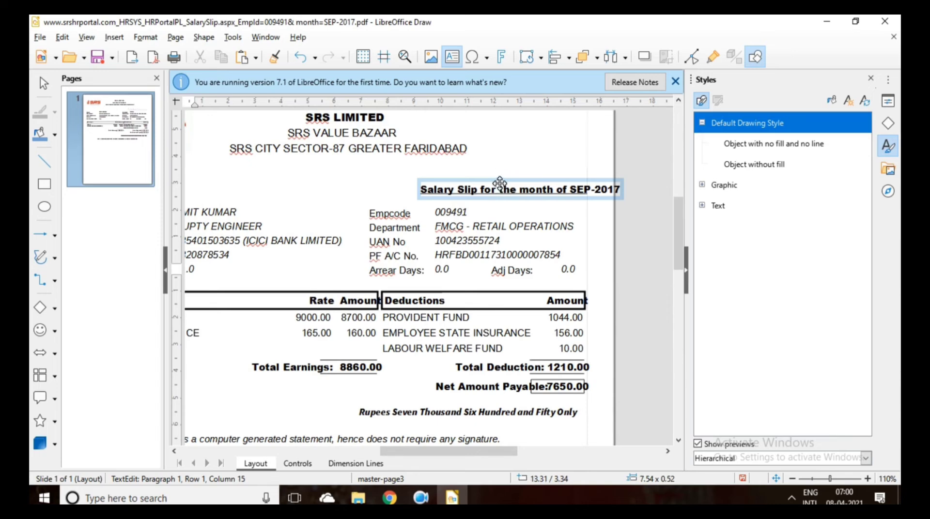
{"action": "left_click", "coordinate": [499, 184]}
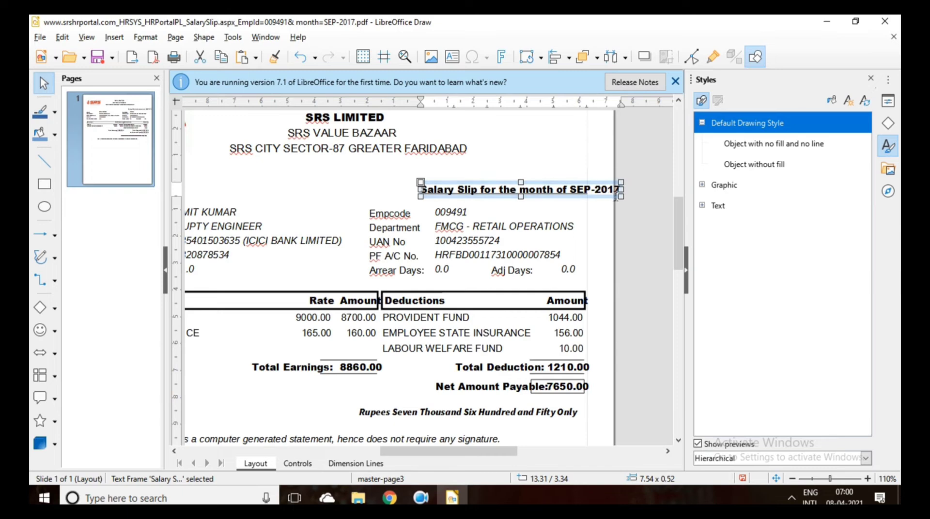
{"action": "left_click", "coordinate": [621, 198]}
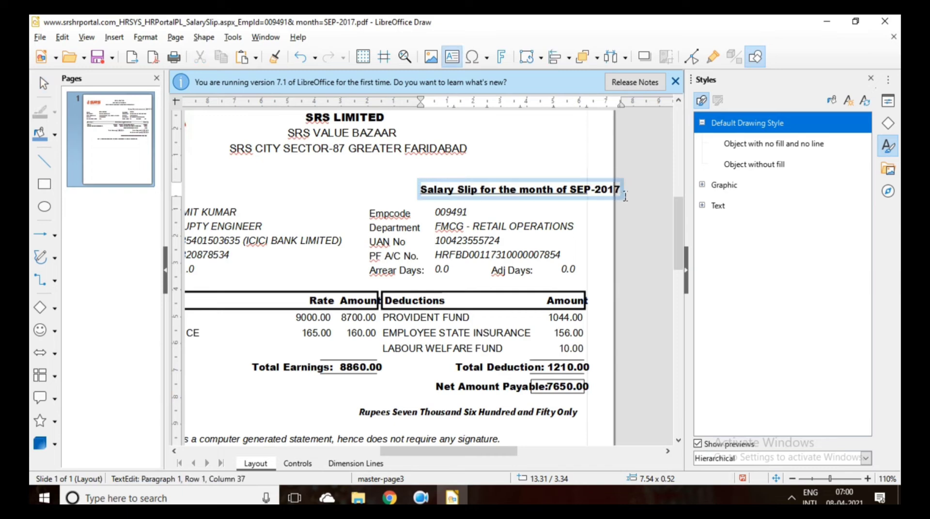
{"action": "left_click", "coordinate": [620, 189]}
{"action": "key", "text": "BackSpace"}
{"action": "key", "text": "BackSpace"}
{"action": "key", "text": "BackSpace"}
{"action": "key", "text": "BackSpace"}
{"action": "key", "text": "BackSpace"}
{"action": "key", "text": "BackSpace"}
{"action": "key", "text": "BackSpace"}
{"action": "key", "text": "BackSpace"}
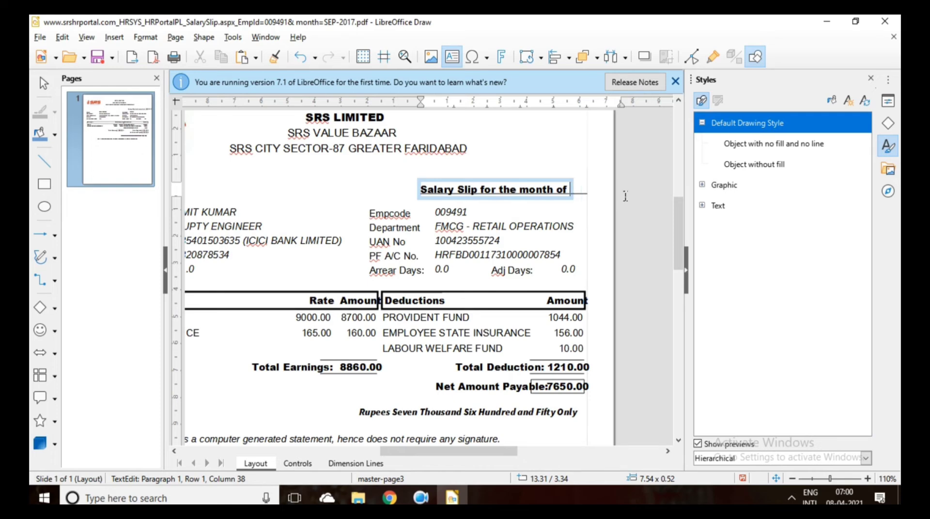
{"action": "type", "text": "JAN"}
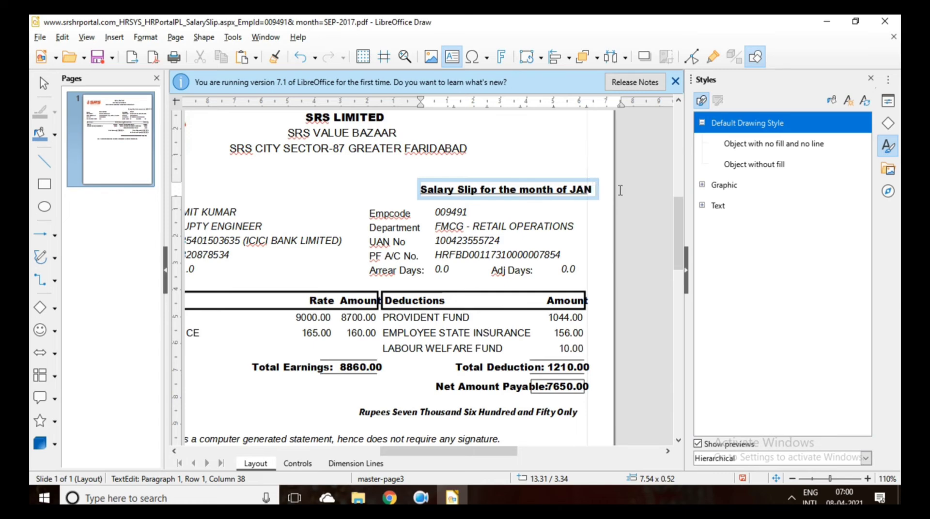
{"action": "type", "text": " 21"}
{"action": "left_click", "coordinate": [631, 212]}
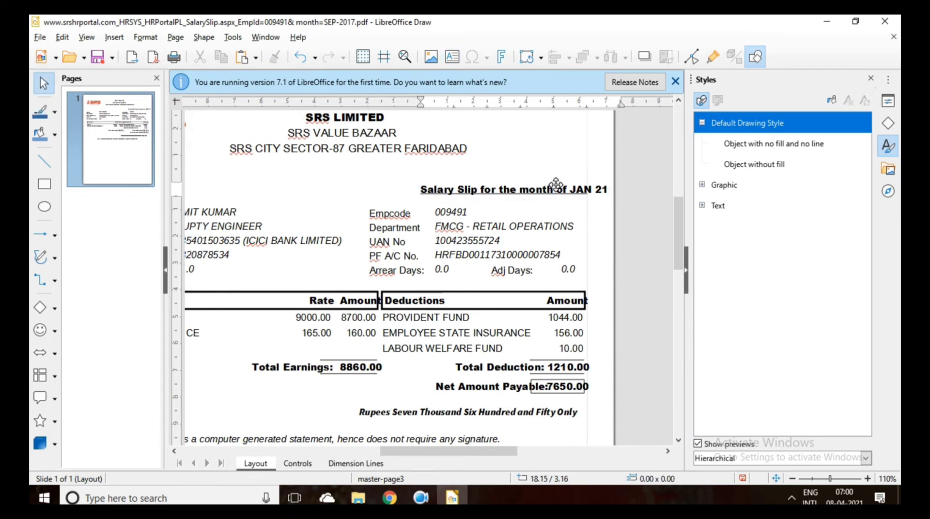
Clear the selection from the background and header outline shapes without changing them.
{"action": "left_click", "coordinate": [540, 182]}
{"action": "right_click", "coordinate": [539, 182]}
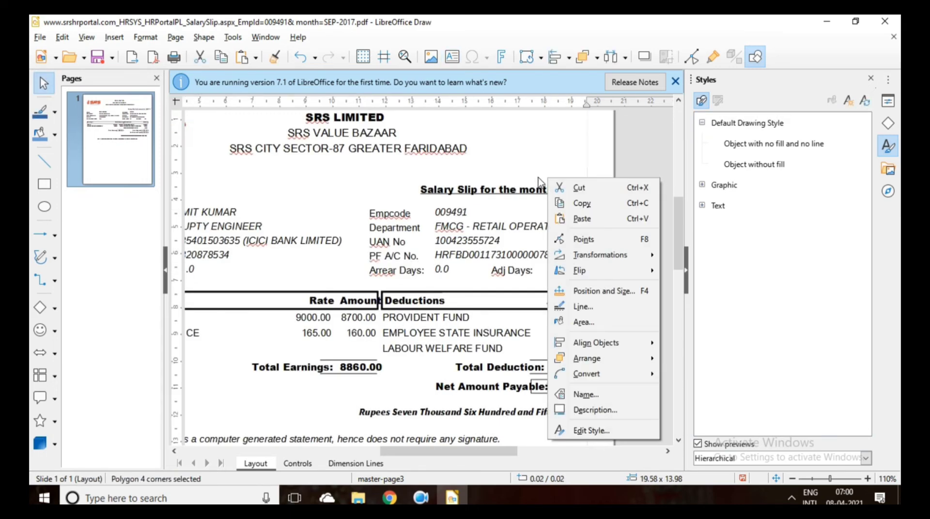
{"action": "left_click", "coordinate": [560, 172]}
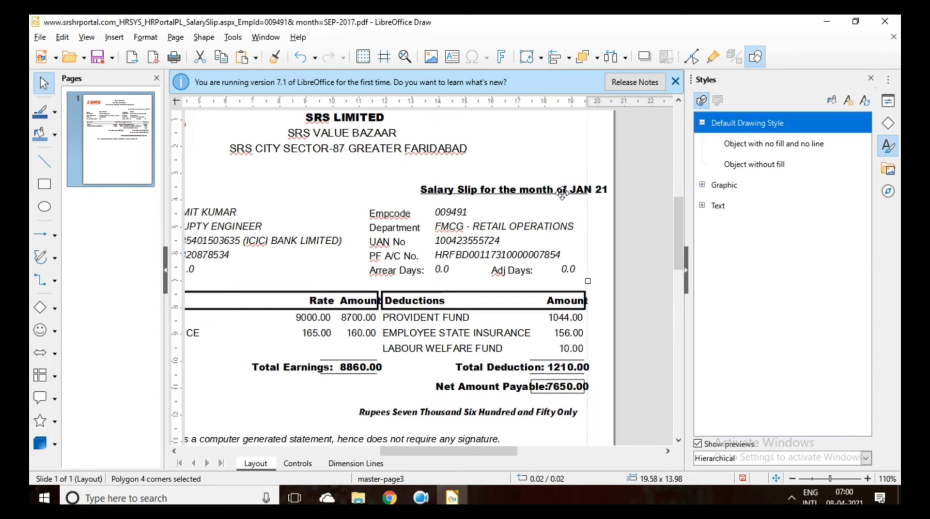
{"action": "left_click_drag", "start_coordinate": [562, 192], "coordinate": [590, 198]}
{"action": "left_click", "coordinate": [547, 161]}
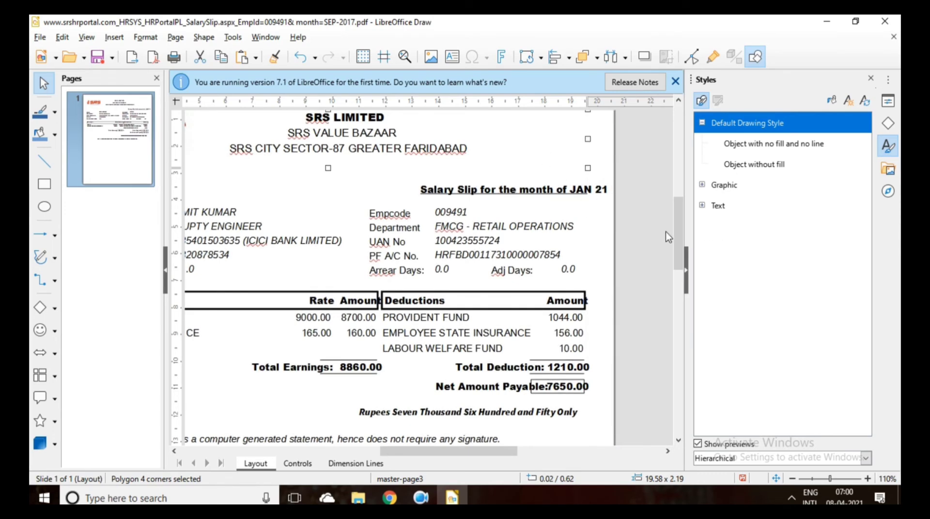
{"action": "key", "text": "Escape"}
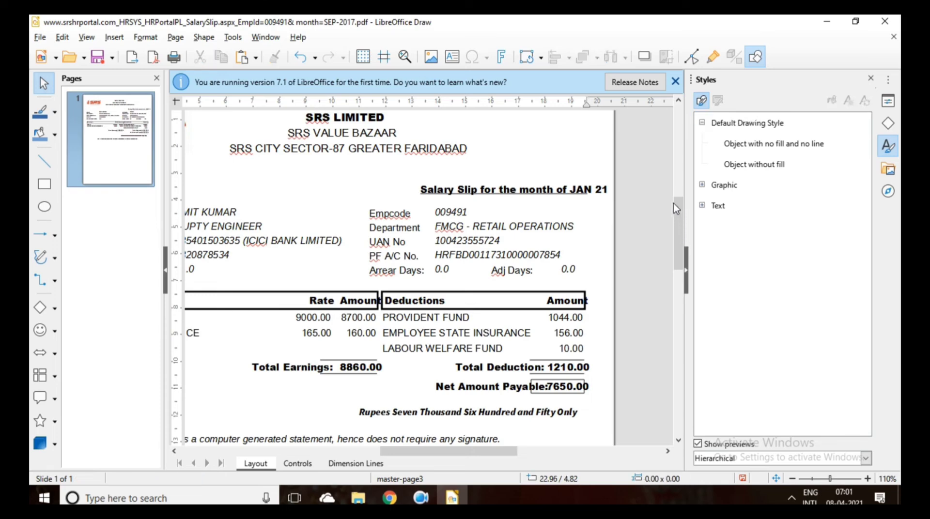
Change the Empcode from 009491 to 3203 and close the what's-new infobar.
{"action": "double_click", "coordinate": [465, 214]}
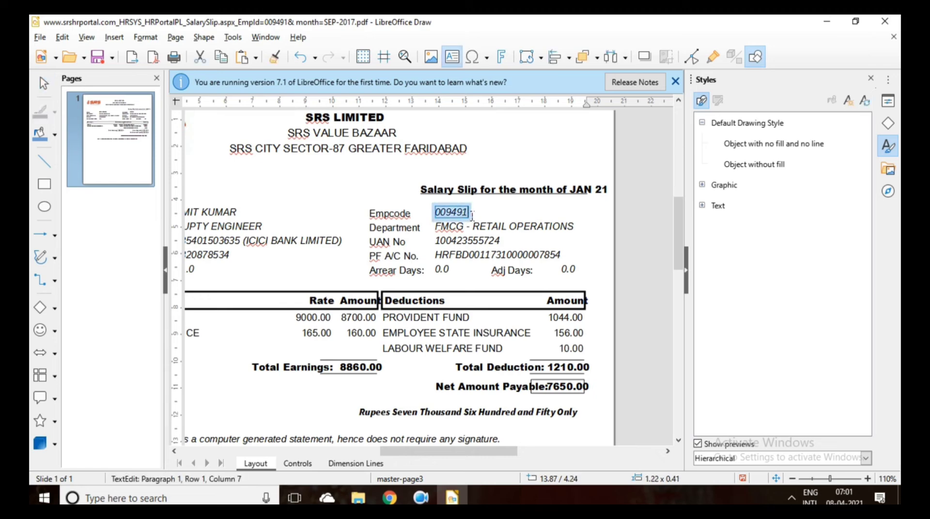
{"action": "left_click", "coordinate": [471, 216]}
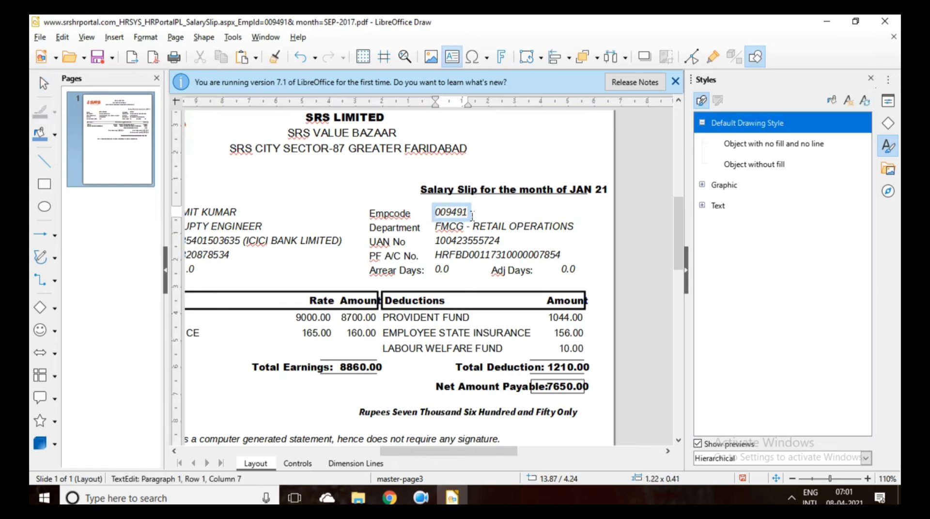
{"action": "key", "text": "BackSpace"}
{"action": "key", "text": "BackSpace"}
{"action": "key", "text": "BackSpace"}
{"action": "key", "text": "BackSpace"}
{"action": "key", "text": "BackSpace"}
{"action": "key", "text": "BackSpace"}
{"action": "type", "text": "203"}
{"action": "left_click", "coordinate": [676, 81]}
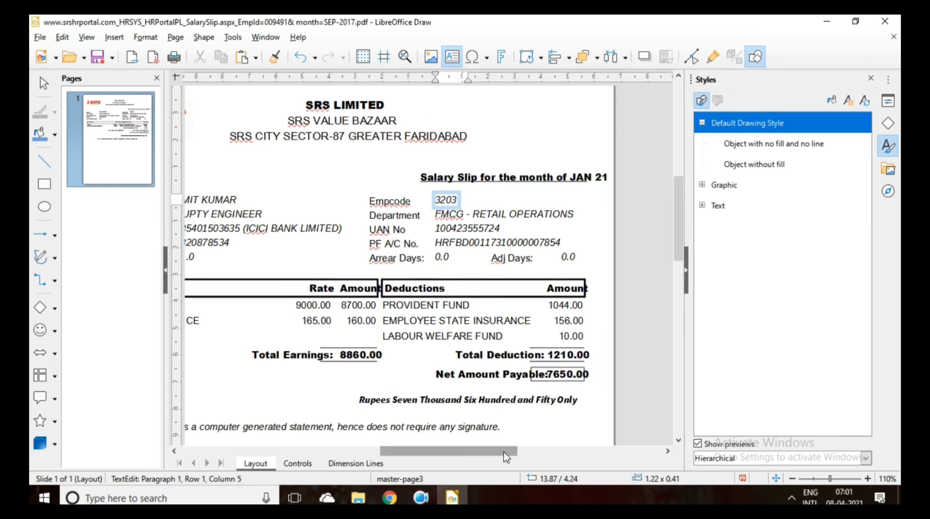
Shrink the Amount header frame in the Earnings table.
{"action": "left_click_drag", "start_coordinate": [481, 451], "coordinate": [455, 457]}
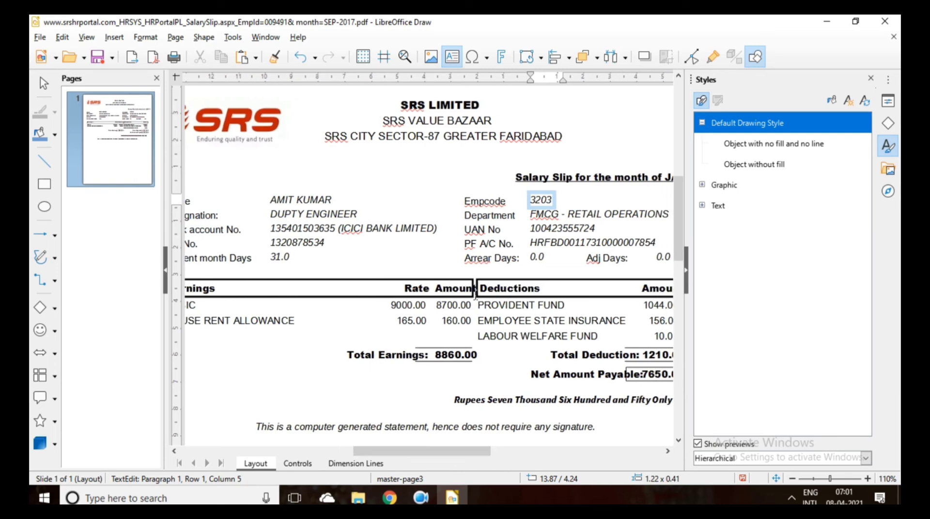
{"action": "left_click", "coordinate": [443, 289]}
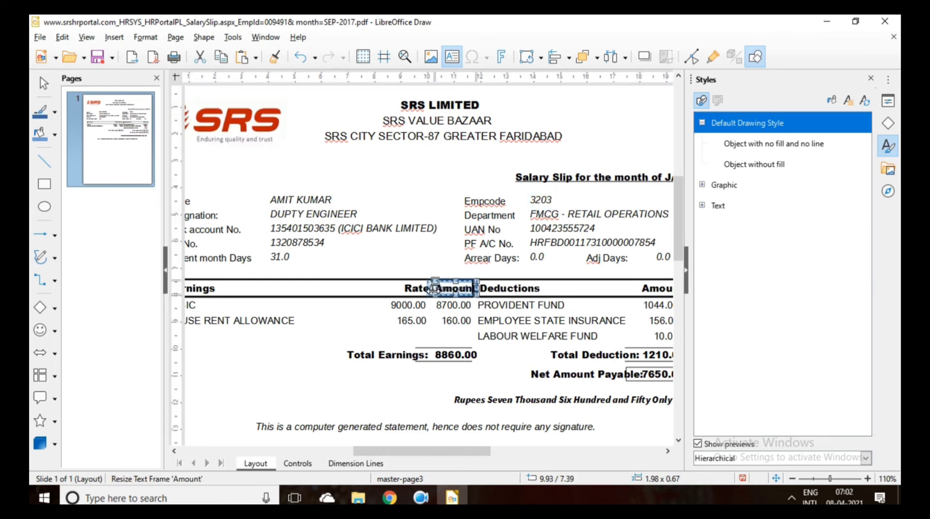
{"action": "left_click_drag", "start_coordinate": [434, 287], "coordinate": [435, 289]}
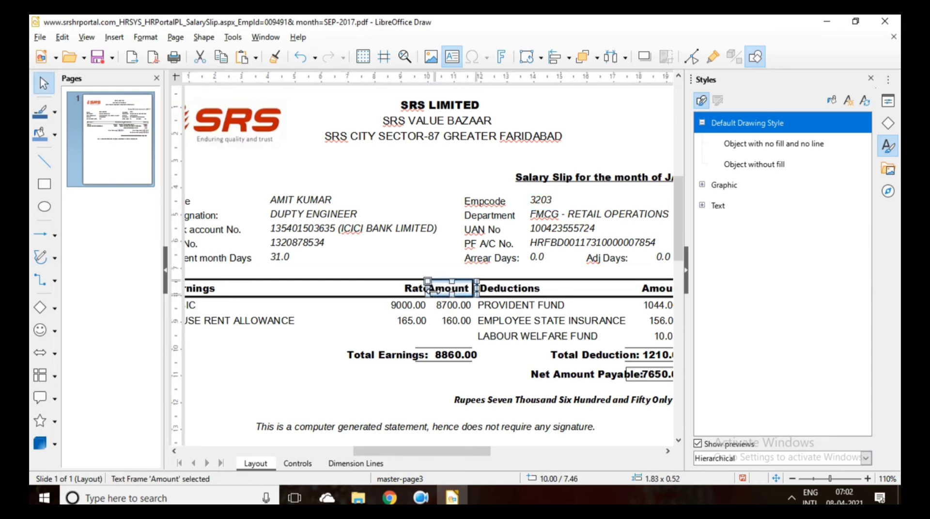
Delete the word Rate from its header frame.
{"action": "left_click", "coordinate": [354, 320]}
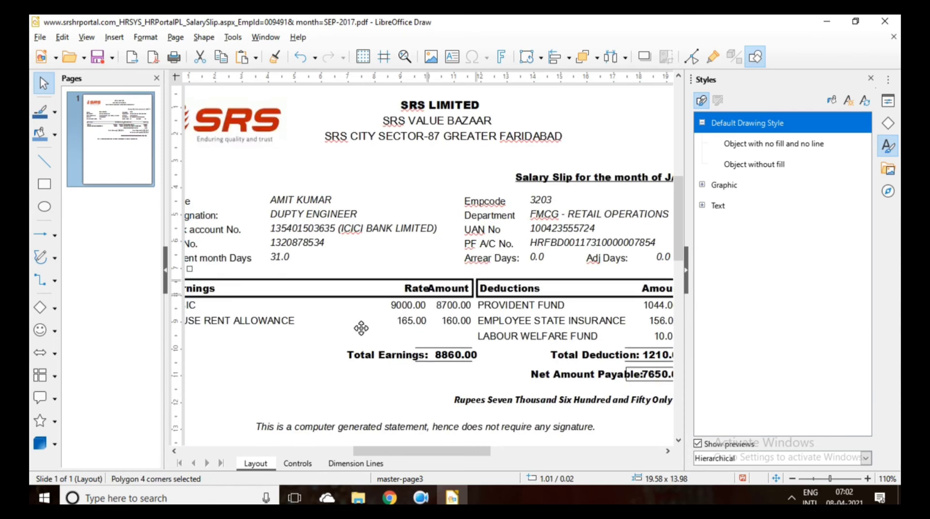
{"action": "left_click", "coordinate": [433, 290]}
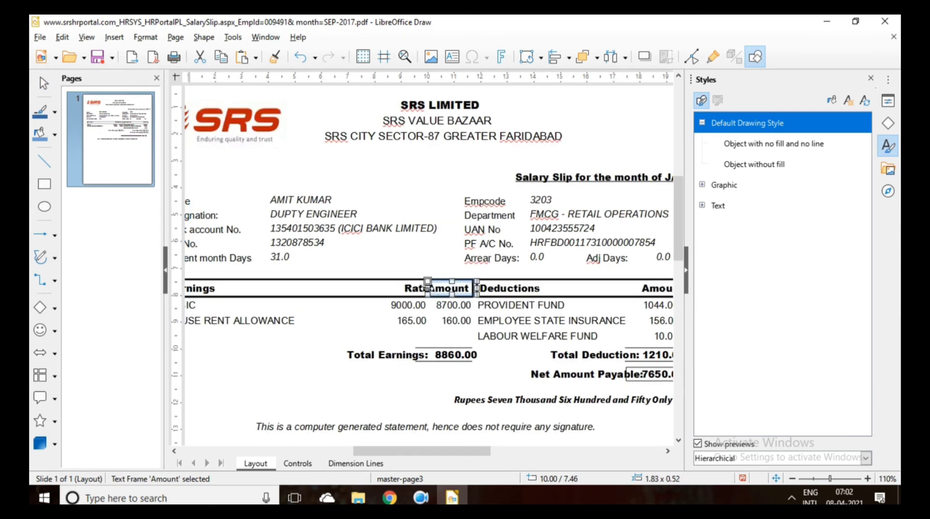
{"action": "double_click", "coordinate": [426, 289]}
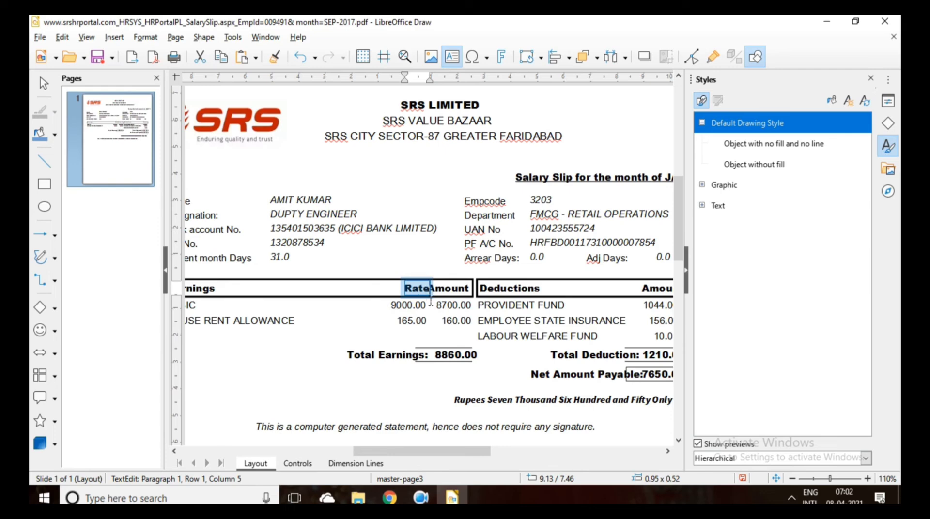
{"action": "key", "text": "Delete"}
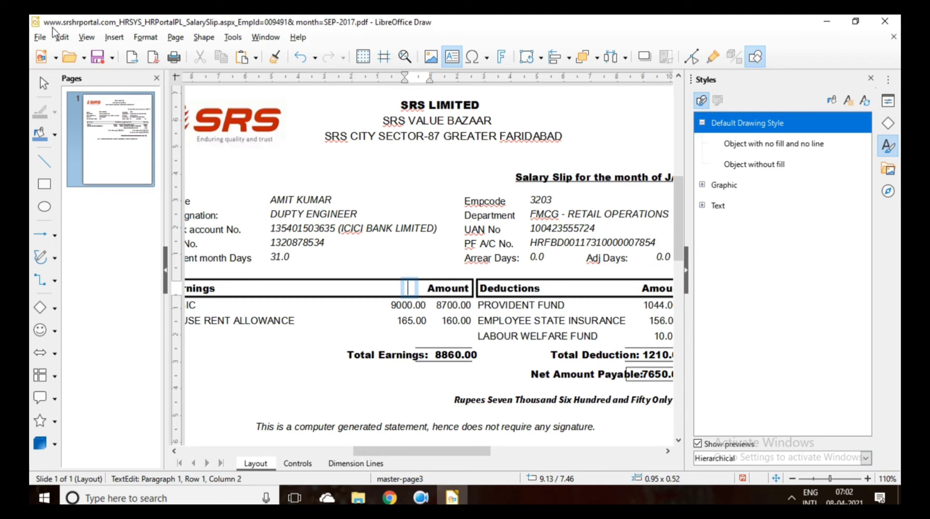
Undo twice with Edit > Undo to restore the word Rate.
{"action": "left_click", "coordinate": [66, 37]}
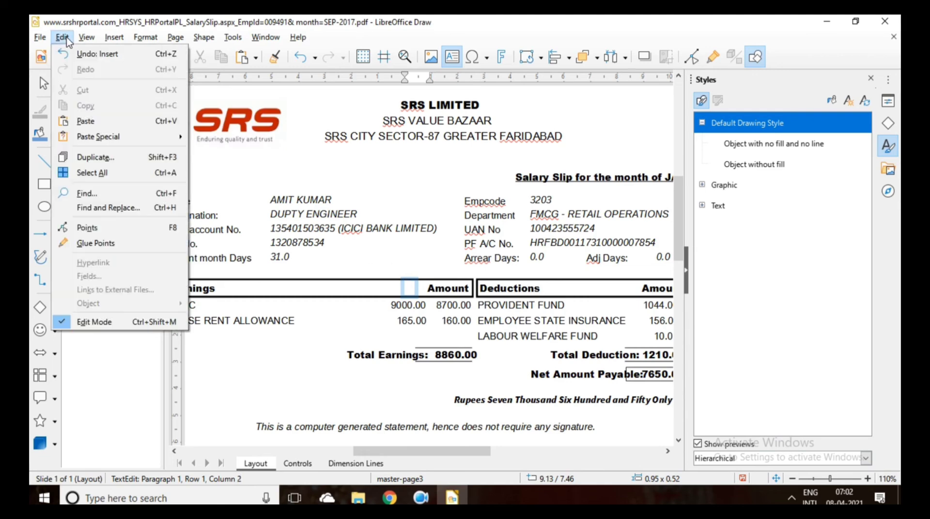
{"action": "left_click", "coordinate": [87, 56]}
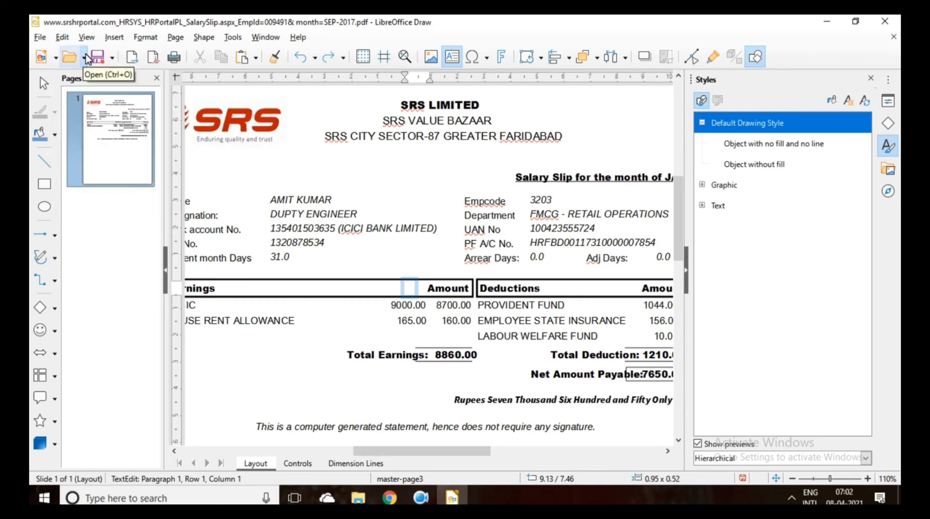
{"action": "left_click", "coordinate": [68, 39]}
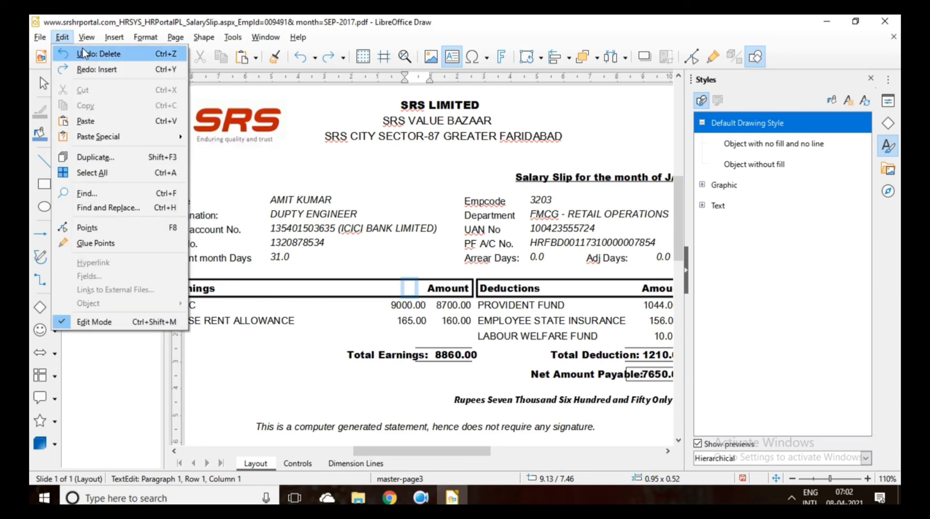
{"action": "left_click", "coordinate": [83, 54]}
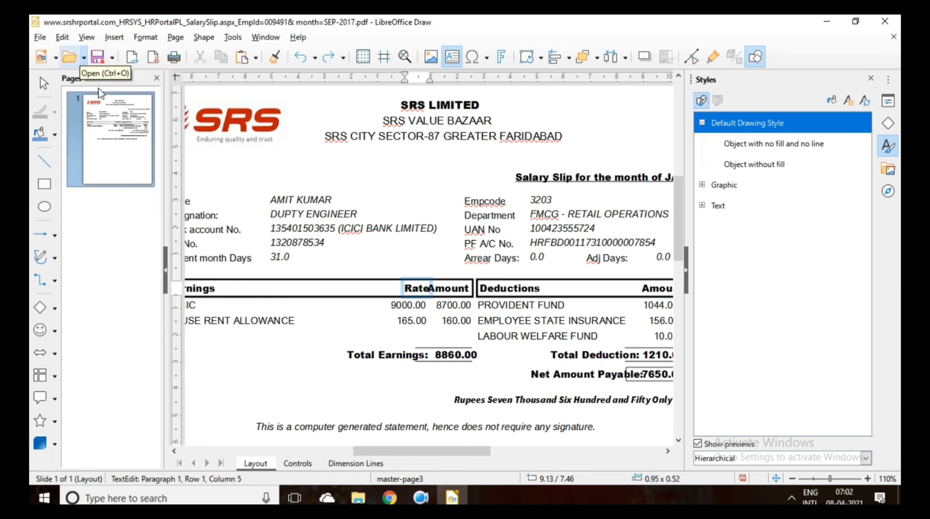
Move the Amount header frame out of the header row to below the page content.
{"action": "left_click", "coordinate": [336, 423]}
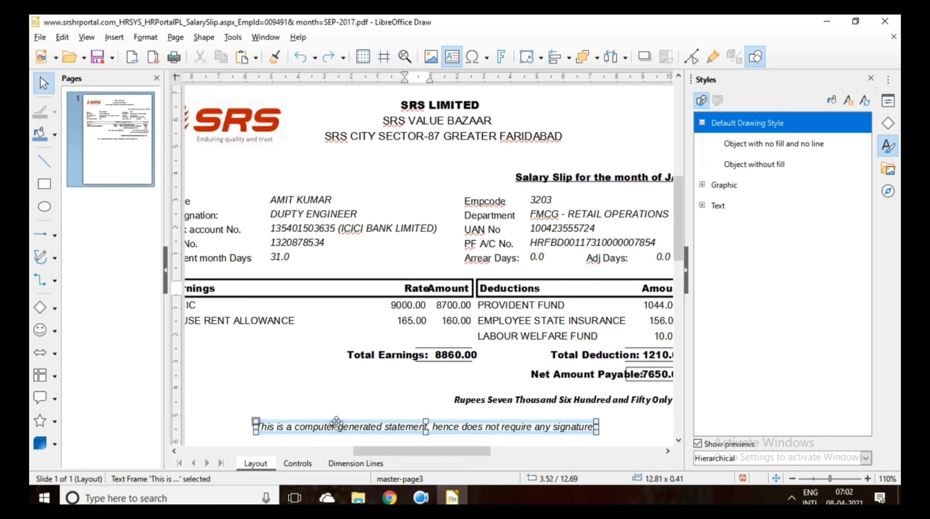
{"action": "left_click", "coordinate": [441, 290]}
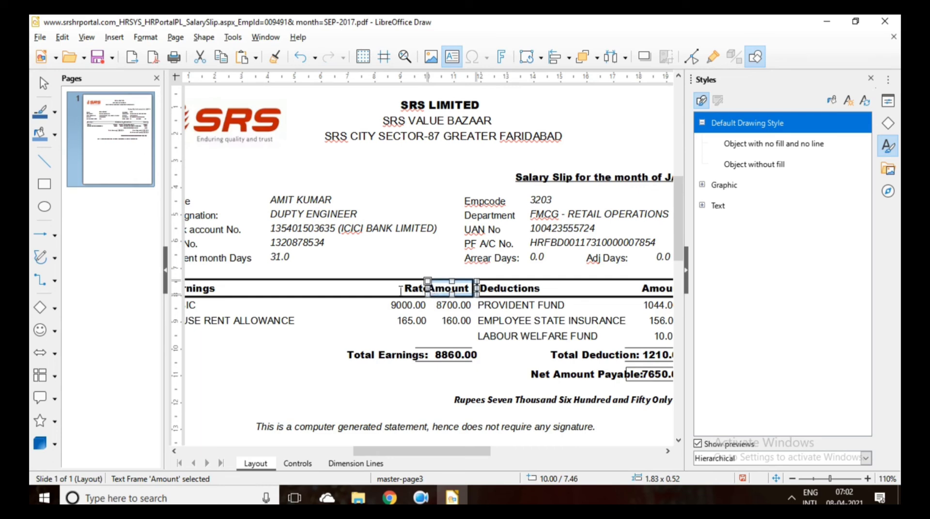
{"action": "left_click", "coordinate": [400, 291]}
{"action": "left_click", "coordinate": [416, 293]}
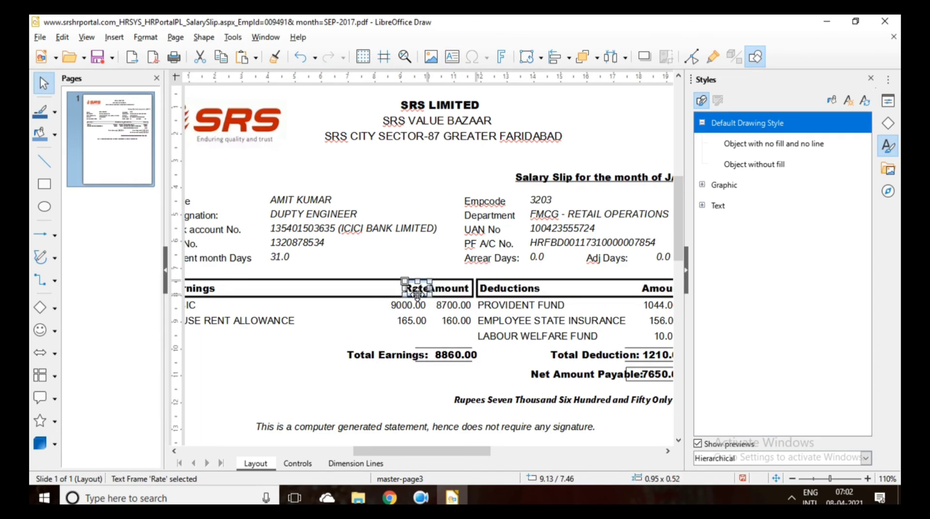
{"action": "left_click", "coordinate": [412, 293]}
{"action": "key", "text": "F2"}
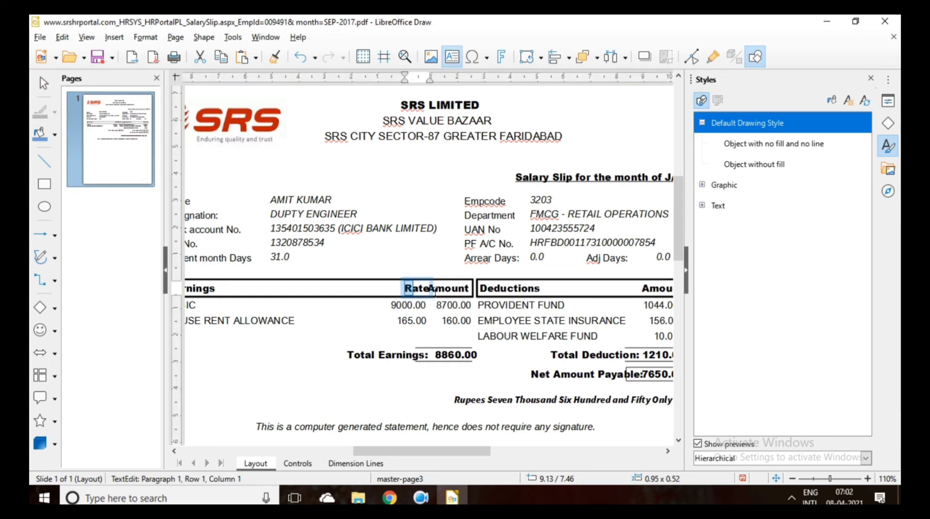
{"action": "left_click", "coordinate": [434, 291]}
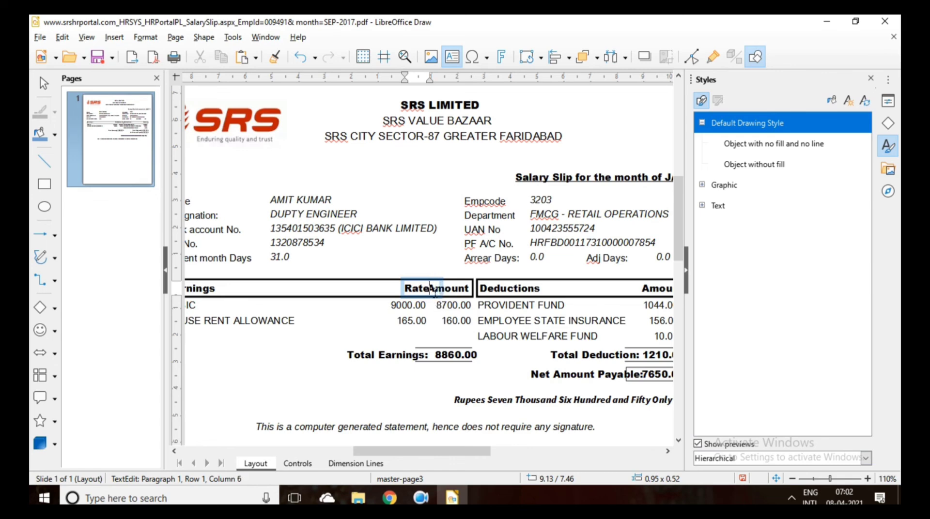
{"action": "key", "text": "shift+Left"}
{"action": "key", "text": "shift+Left"}
{"action": "key", "text": "shift+Left"}
{"action": "key", "text": "shift+Left"}
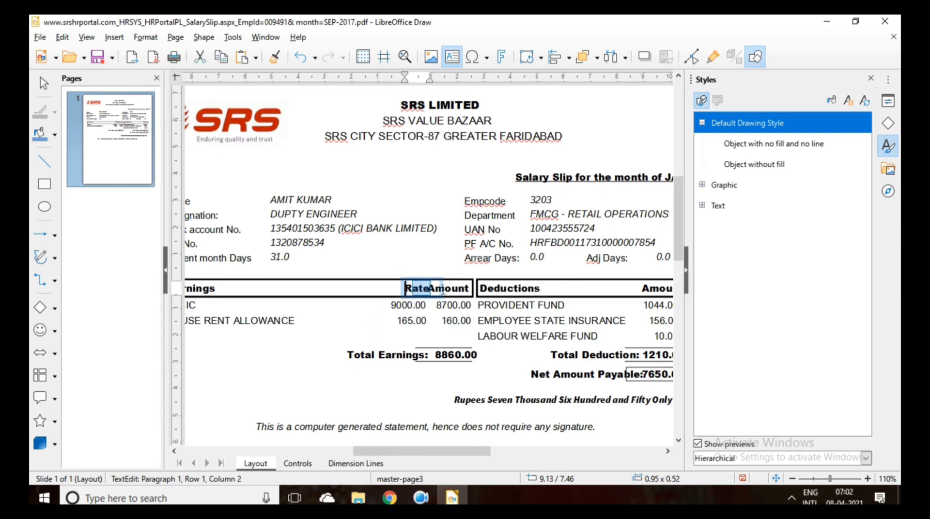
{"action": "left_click", "coordinate": [443, 294]}
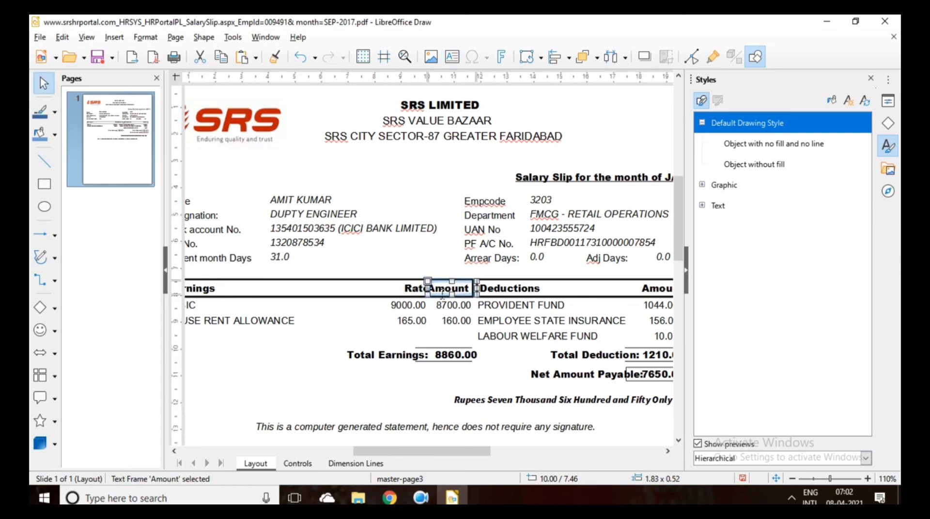
{"action": "left_click_drag", "start_coordinate": [442, 298], "coordinate": [612, 463]}
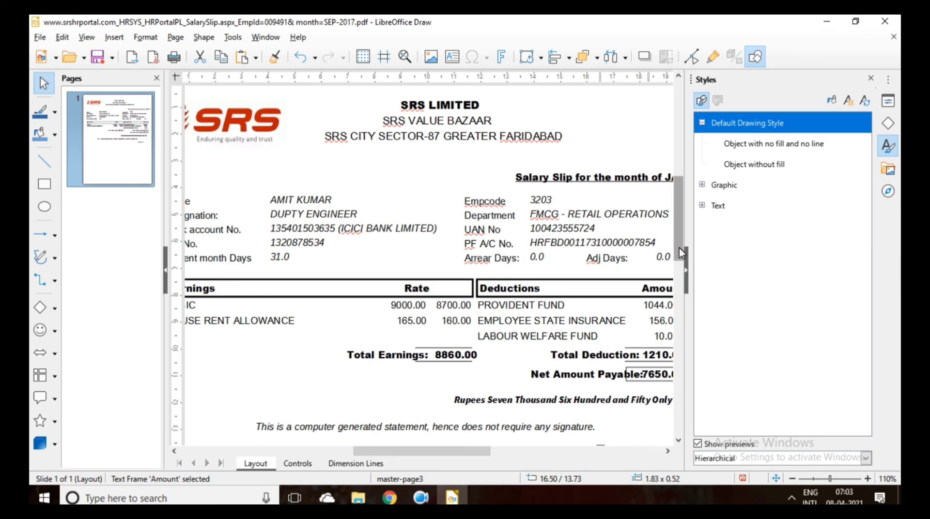
Move the Amount header frame back into the Rate/Amount header cell.
{"action": "mouse_move", "coordinate": [682, 252]}
{"action": "left_mouse_down"}
{"action": "mouse_move", "coordinate": [681, 309]}
{"action": "mouse_move", "coordinate": [674, 255]}
{"action": "left_mouse_up"}
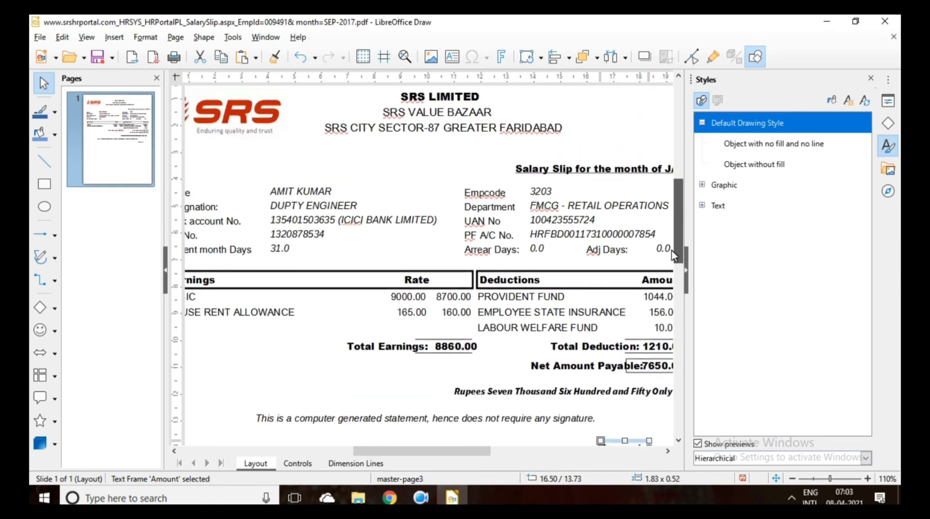
{"action": "scroll", "coordinate": [655, 305], "scroll_direction": "down", "scroll_amount": 3}
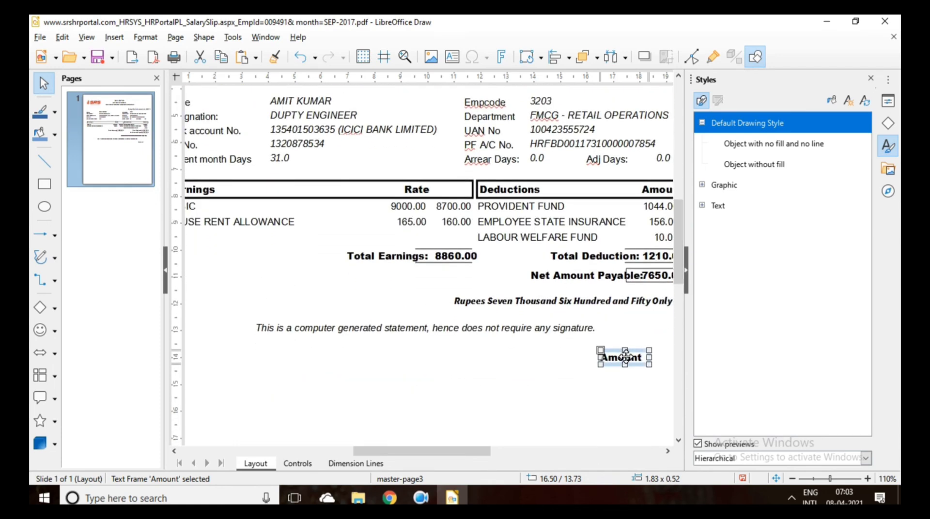
{"action": "left_click_drag", "start_coordinate": [628, 353], "coordinate": [413, 193]}
{"action": "left_click", "coordinate": [424, 205]}
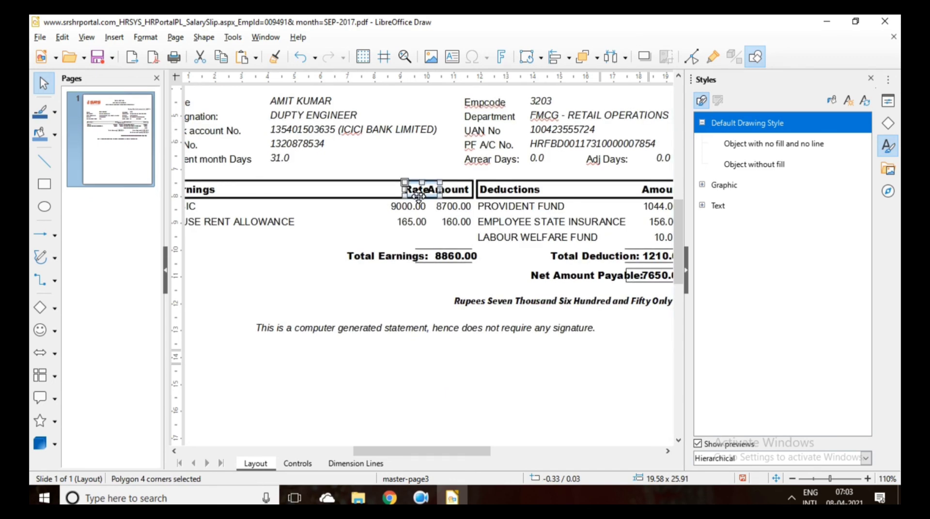
Nudge the Rate header frame slightly left so Rate and Amount don't overlap.
{"action": "left_click", "coordinate": [410, 191]}
{"action": "left_click", "coordinate": [409, 192]}
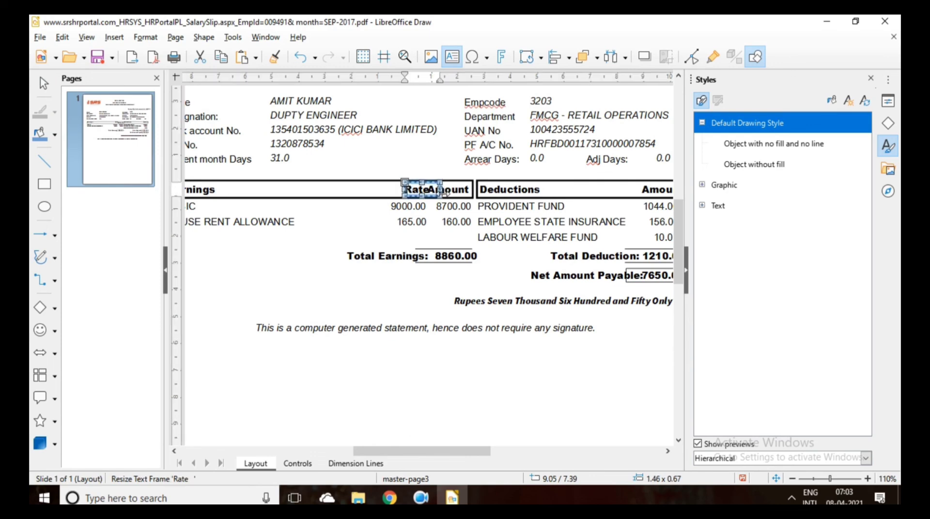
{"action": "left_click_drag", "start_coordinate": [410, 189], "coordinate": [403, 189]}
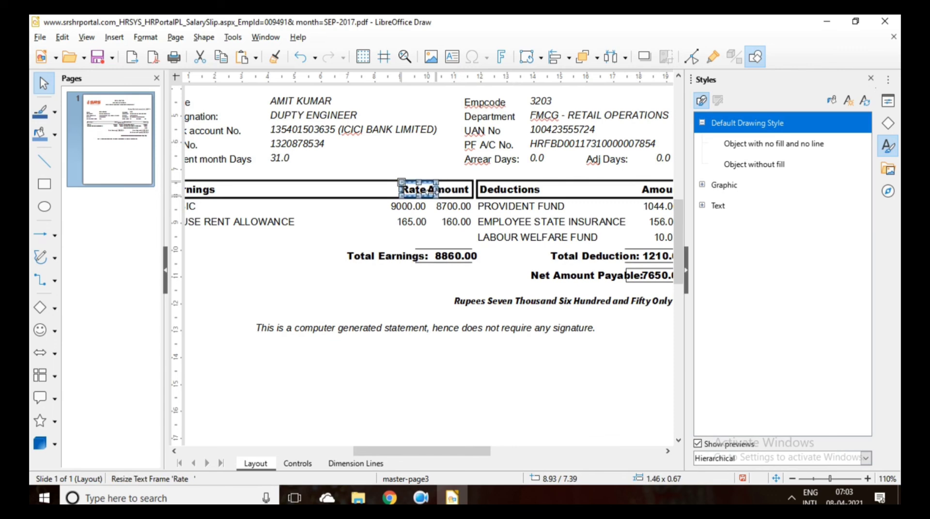
{"action": "left_click", "coordinate": [389, 283]}
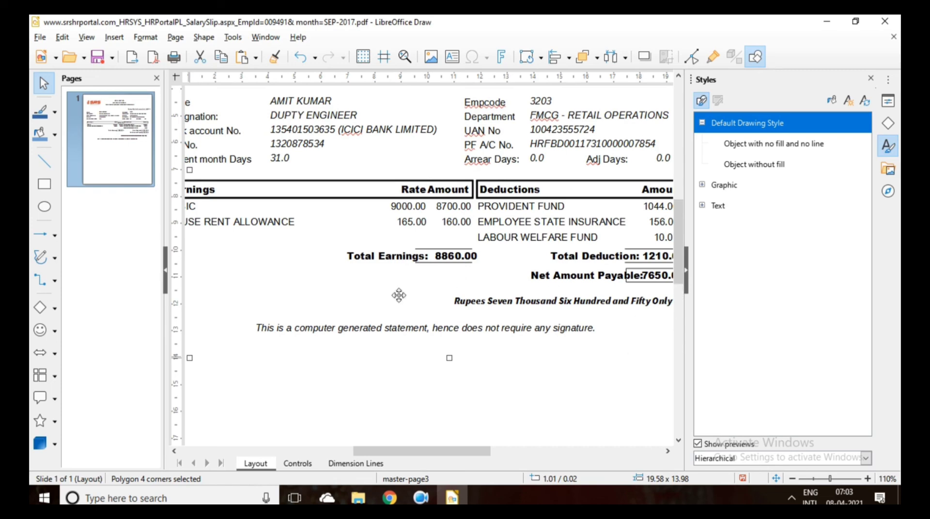
{"action": "mouse_move", "coordinate": [462, 451]}
{"action": "left_mouse_down"}
{"action": "mouse_move", "coordinate": [425, 457]}
{"action": "mouse_move", "coordinate": [447, 455]}
{"action": "left_mouse_up"}
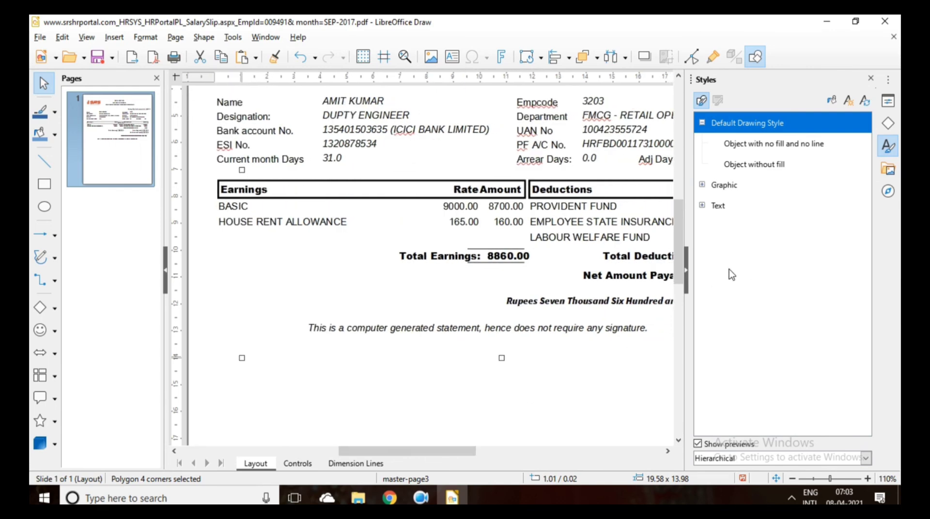
{"action": "left_click_drag", "start_coordinate": [678, 254], "coordinate": [681, 235]}
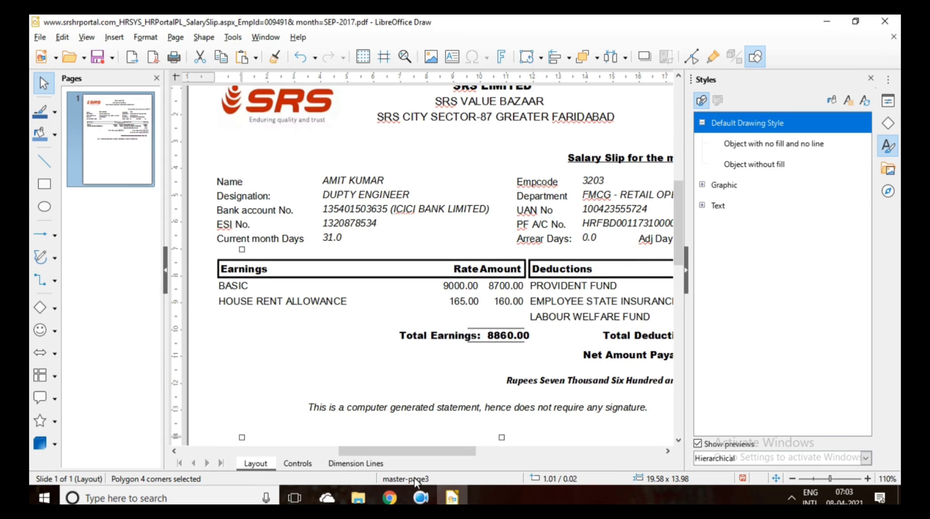
{"action": "left_click", "coordinate": [390, 498]}
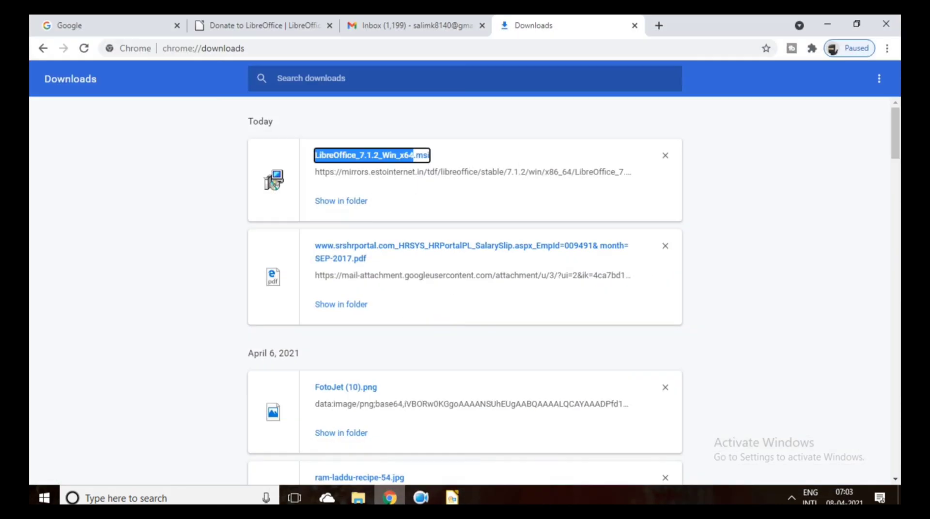
{"action": "left_click", "coordinate": [389, 498]}
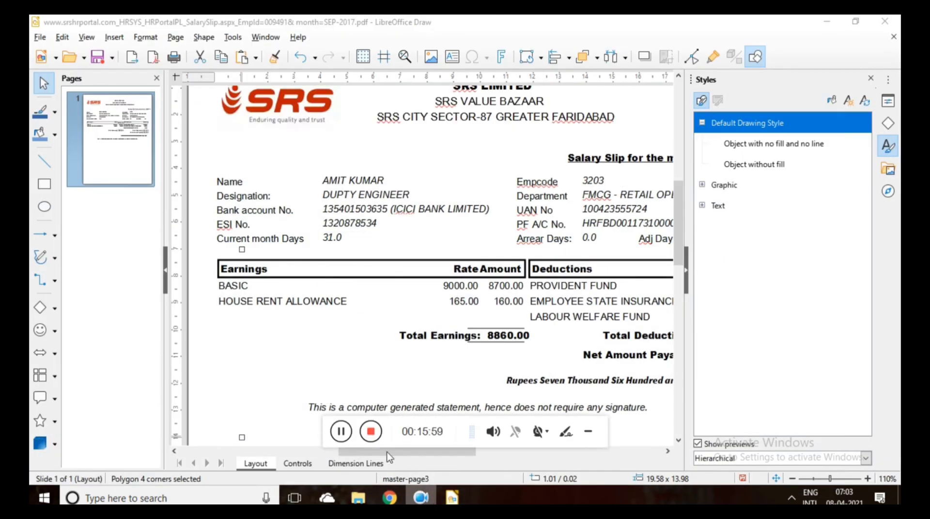